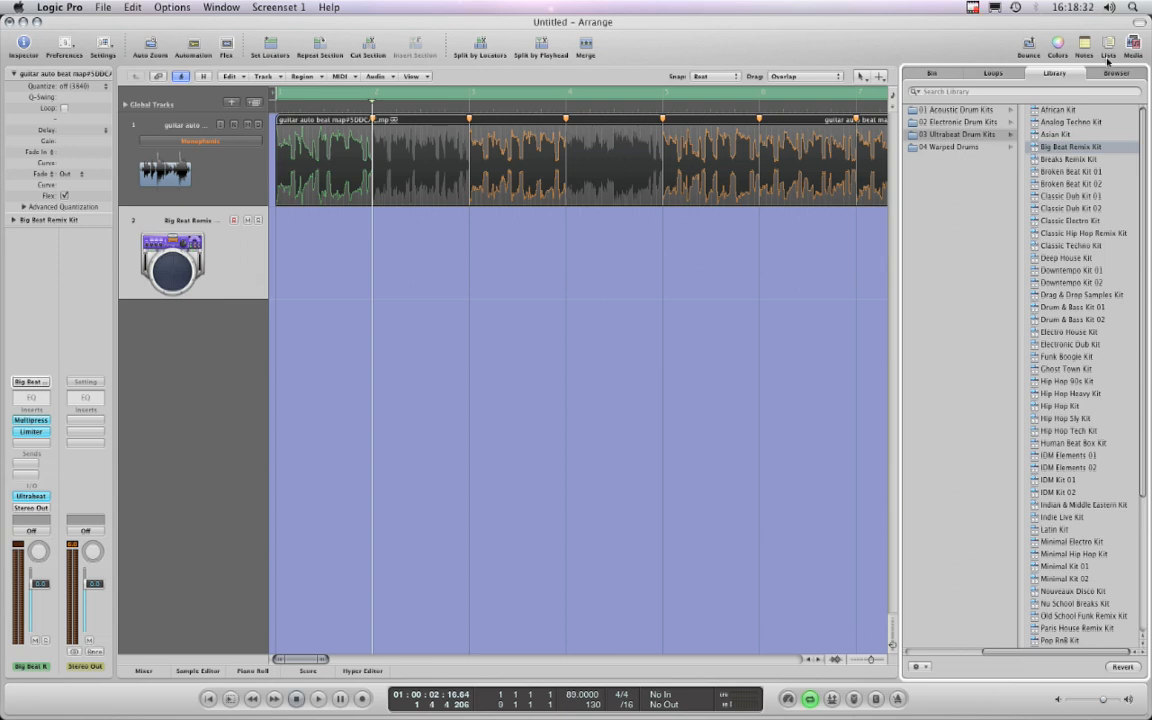
Hide the library, turn on the step sequencer in the drum track's Ultrabeat instrument, and close the plug-in window.
left_click(1133, 43)
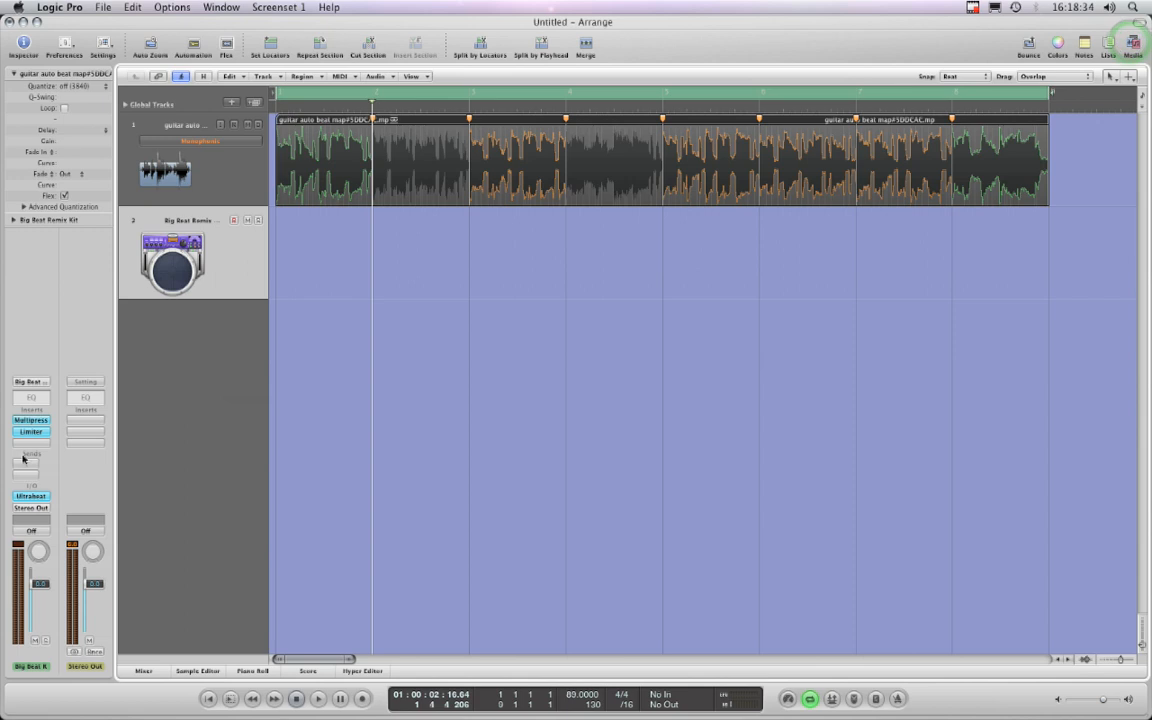
left_click(31, 496)
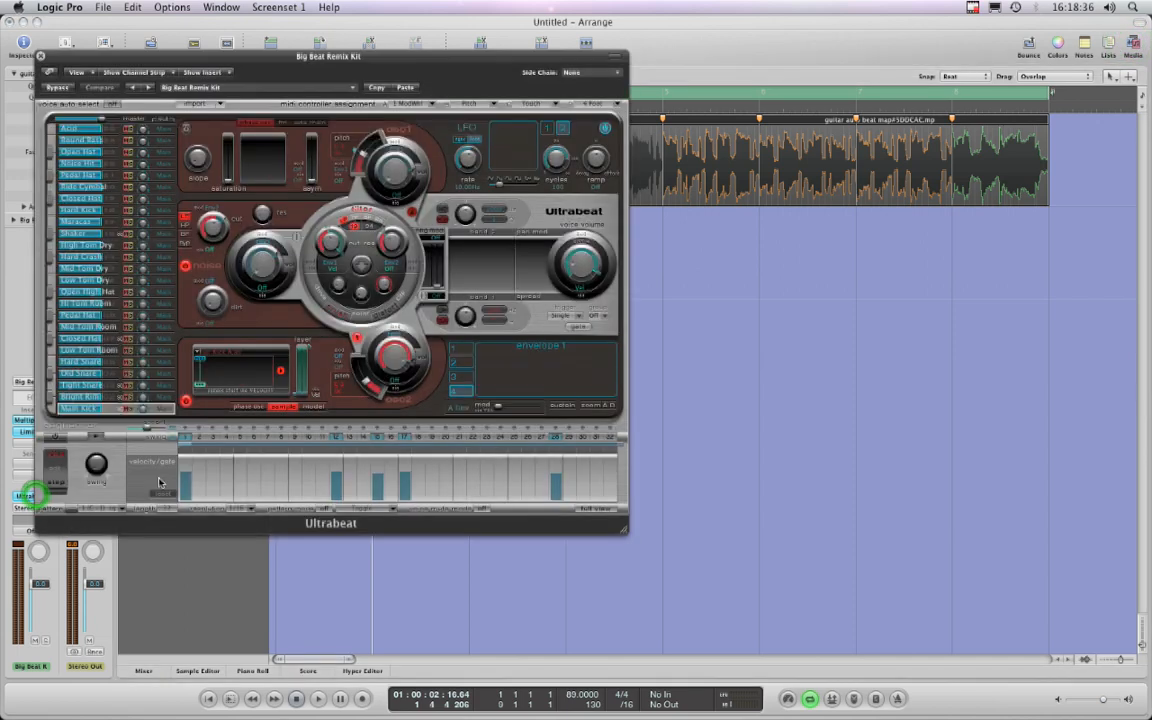
left_click(57, 438)
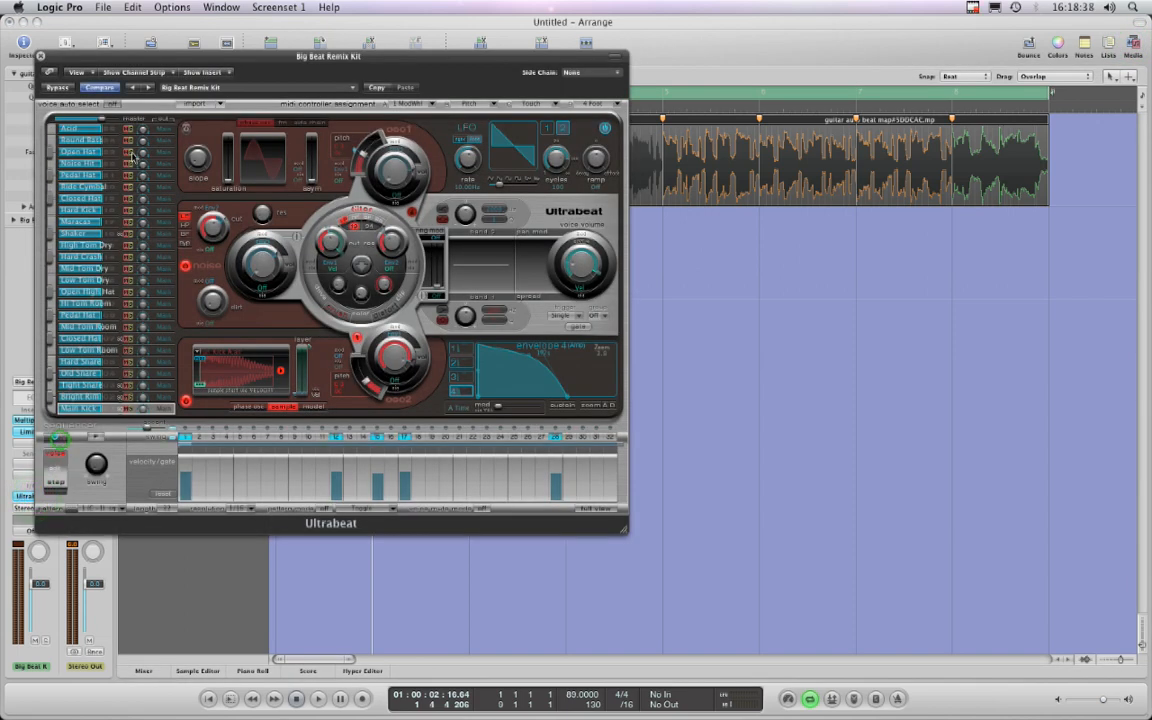
left_click(41, 57)
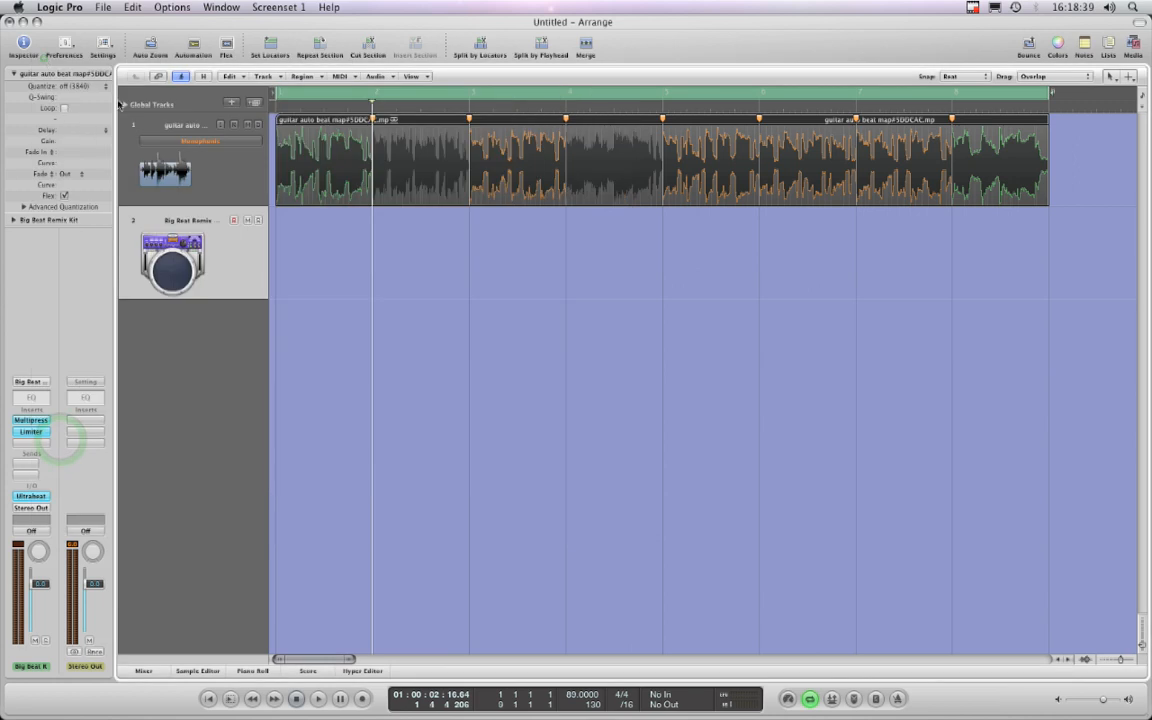
Play the guitar with the drum pattern from the start and lower the drum track's volume to about -2.9 dB.
left_click(295, 700)
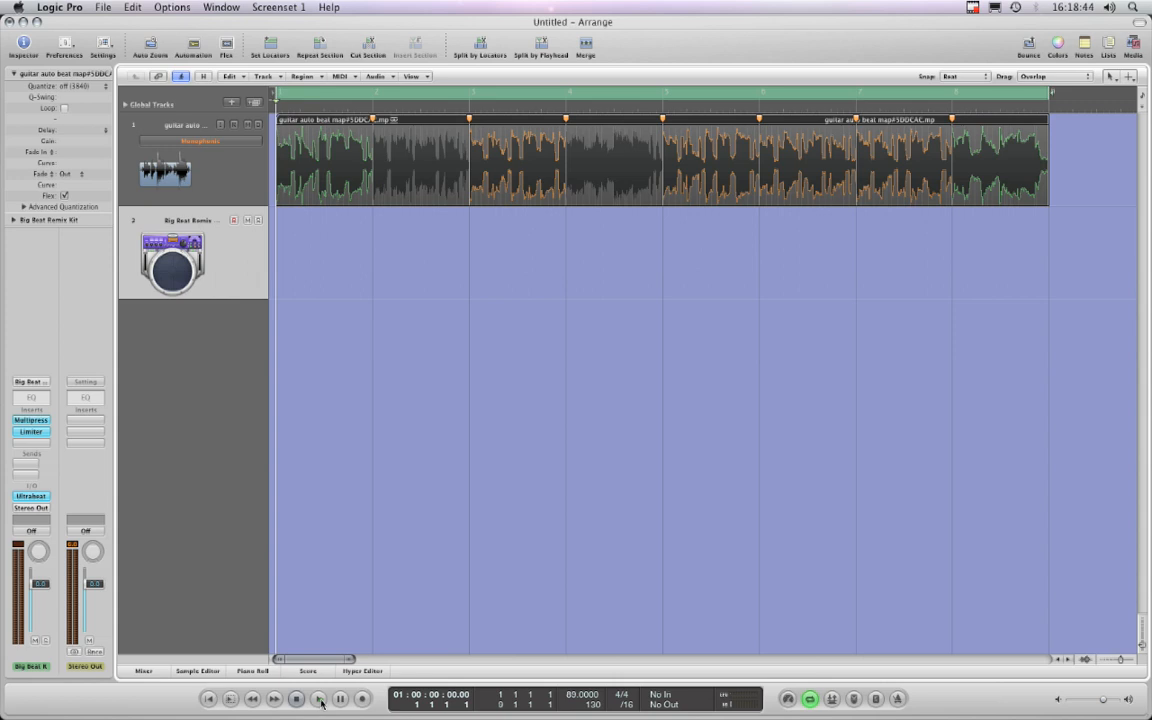
left_click(319, 701)
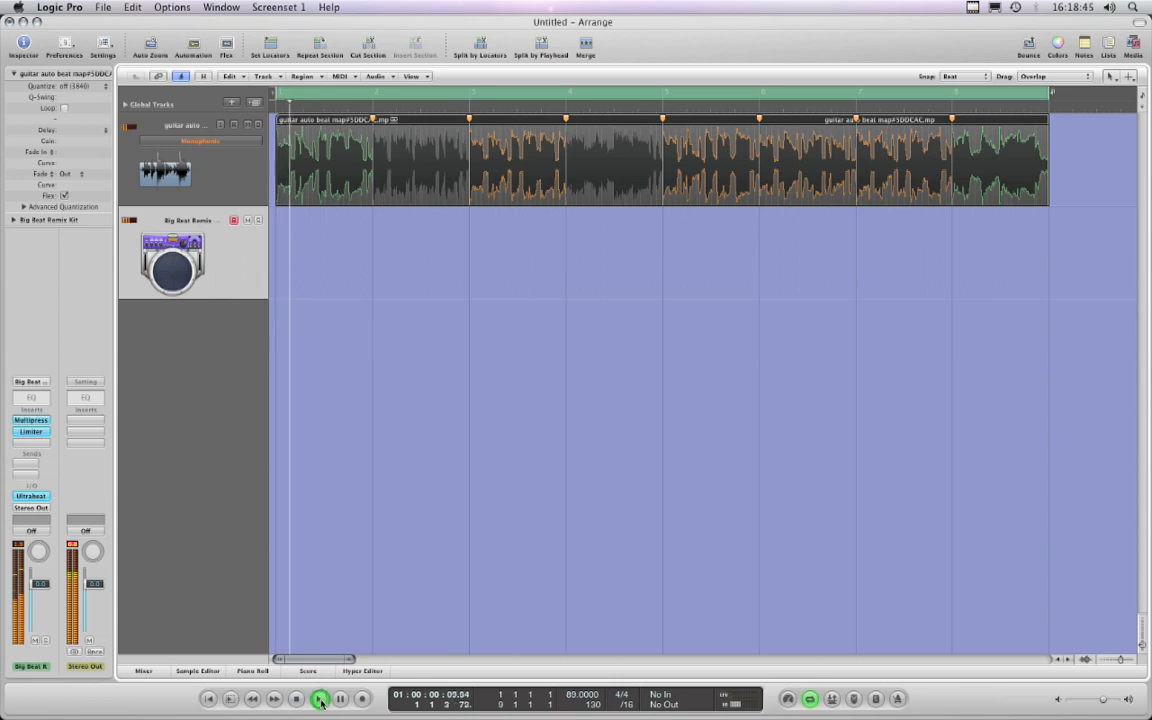
left_click(226, 295)
left_click_drag(41, 583, 41, 590)
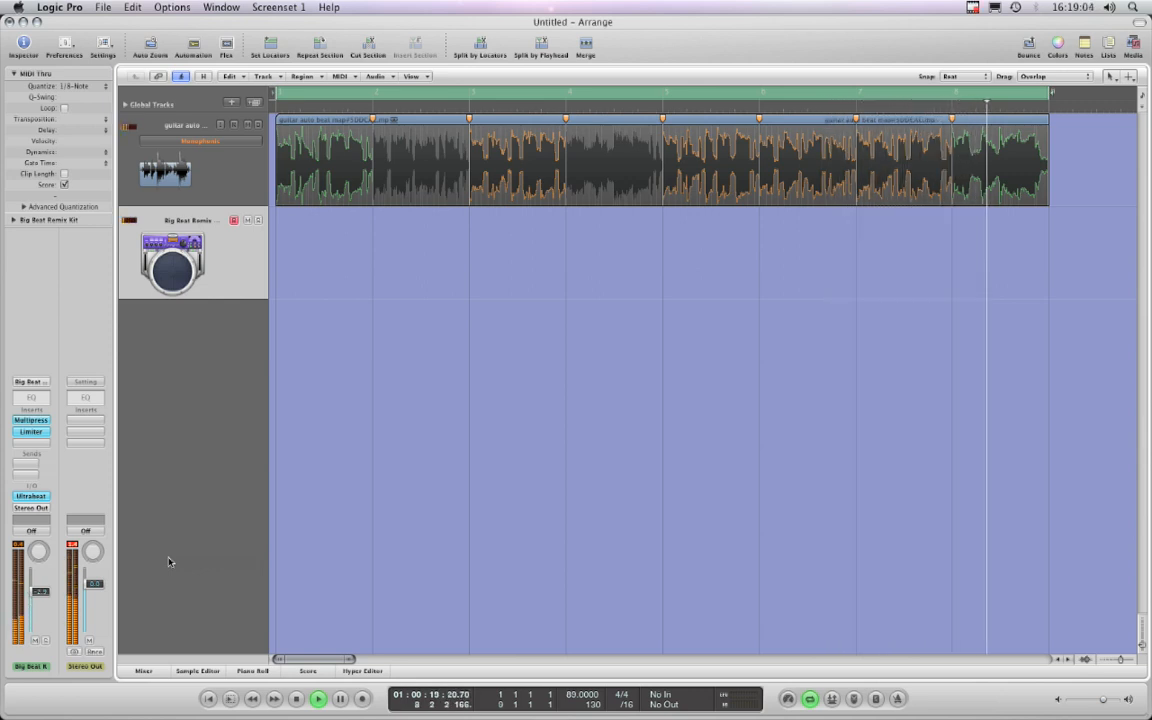
left_click(296, 699)
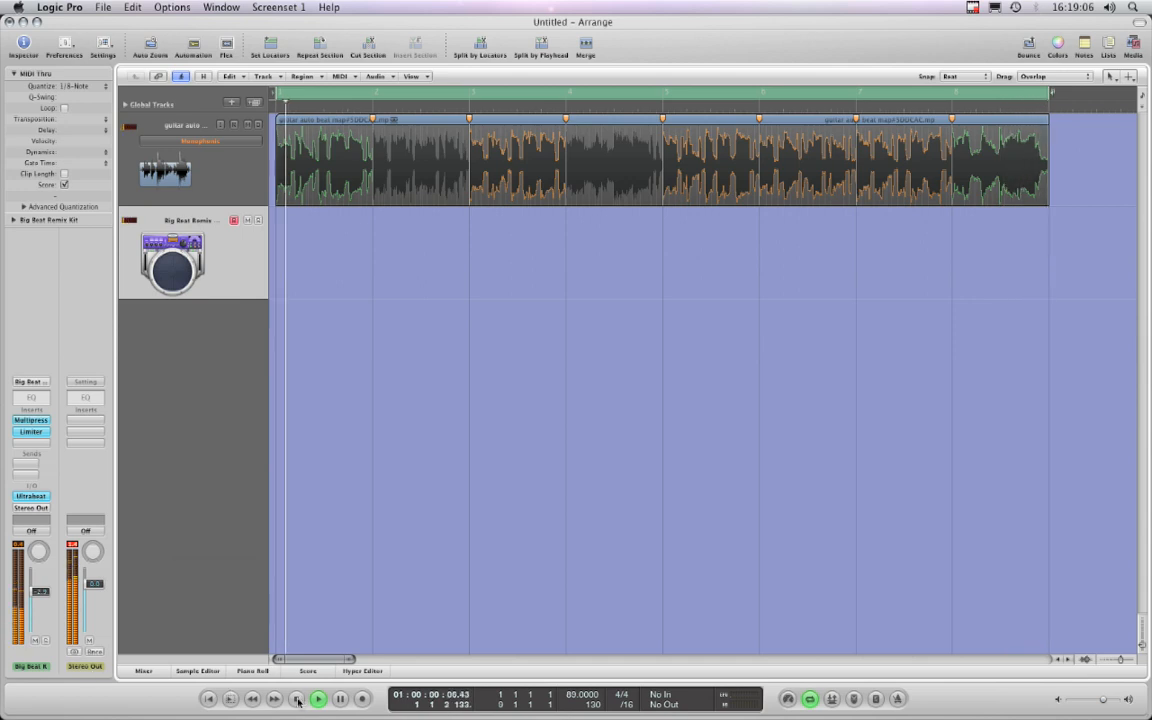
left_click(296, 699)
left_click(296, 699)
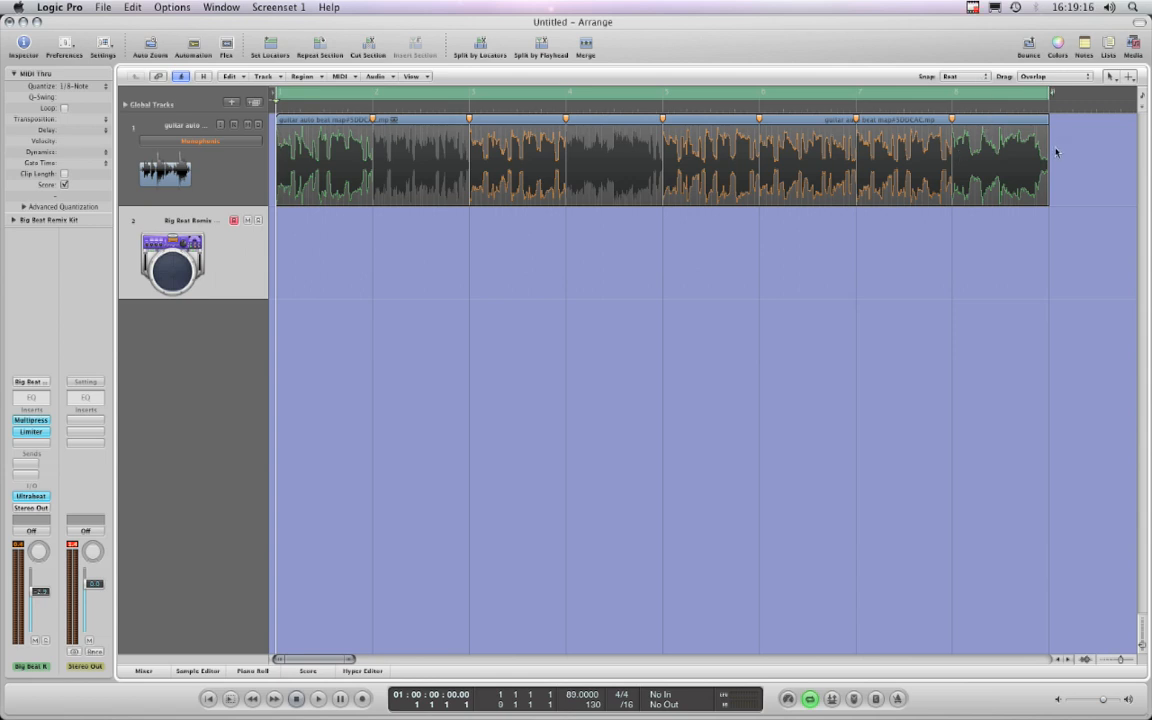
Set snapping to Bar and shorten the cycle region so that it covers only the first bar.
left_click(988, 80)
left_click(988, 70)
left_click_drag(1048, 95, 383, 95)
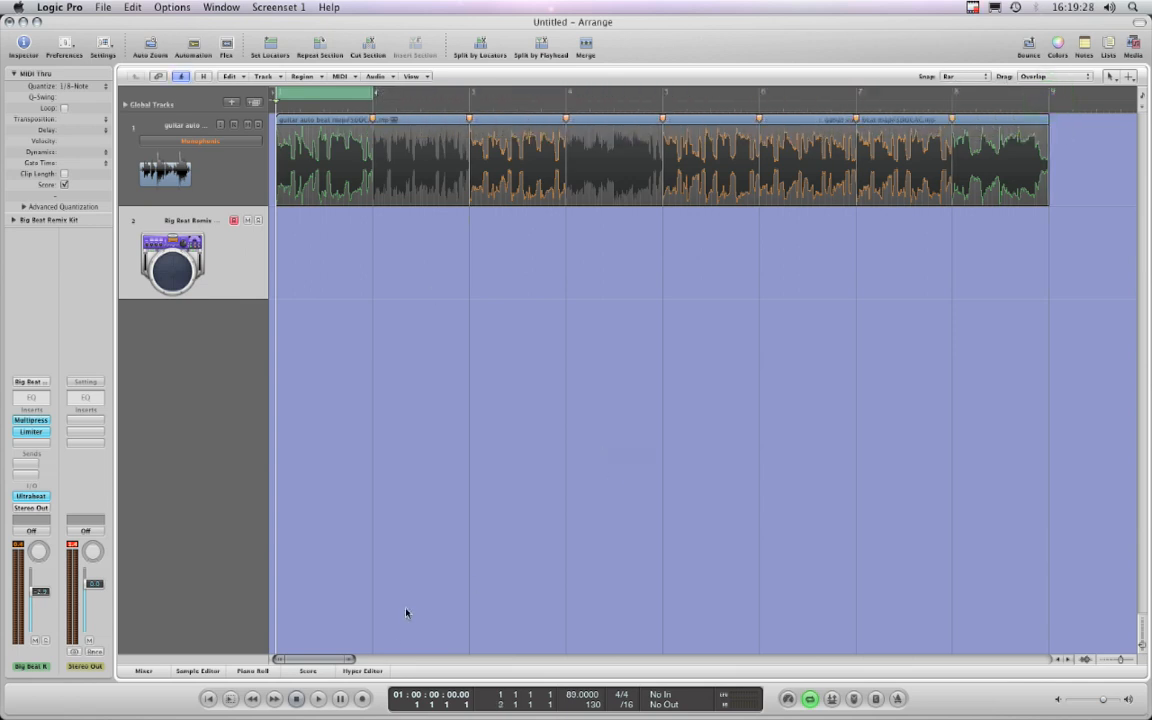
left_click(1132, 662)
left_click(1132, 662)
left_click(1132, 662)
left_click(1132, 662)
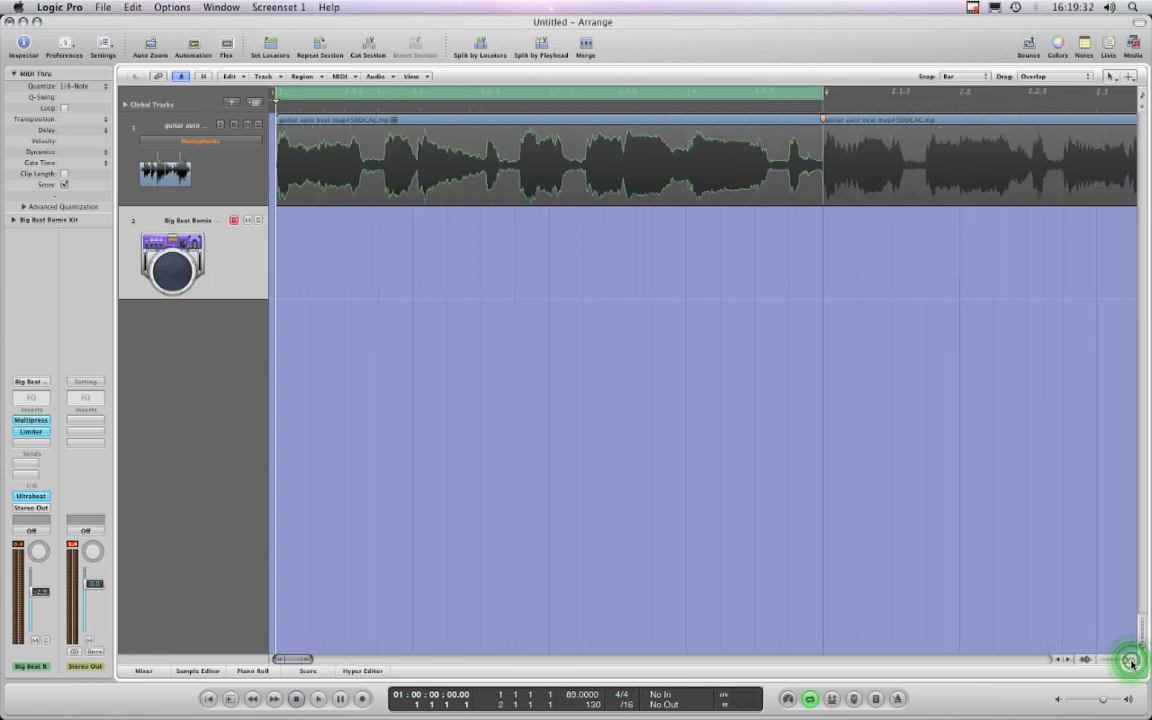
left_click(1132, 662)
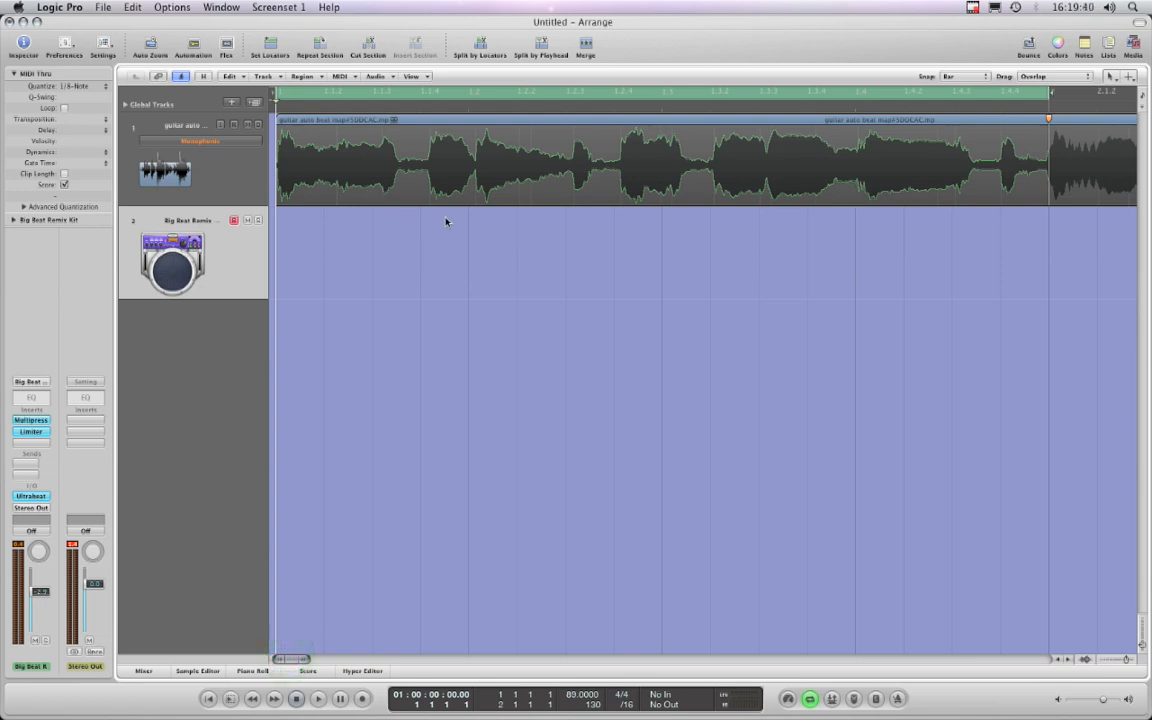
Audition the looped bar from beat 2, from just before 1.2.4 and from its start to check the guitar's timing.
left_click(468, 108)
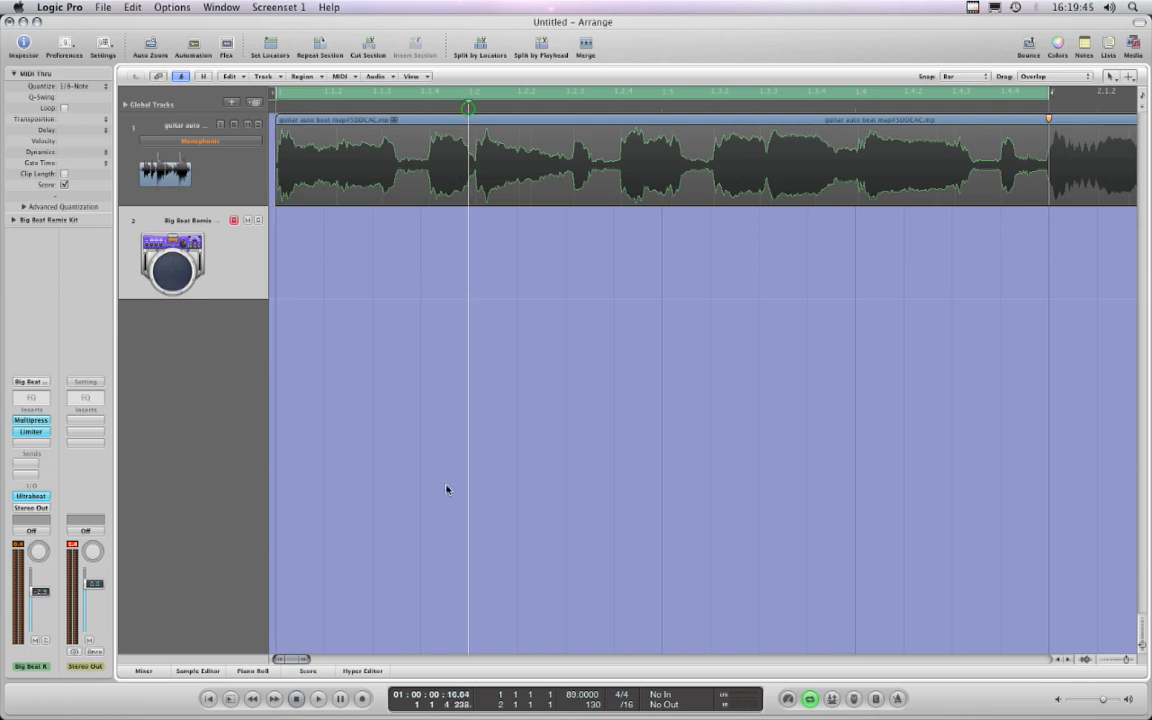
left_click(297, 699)
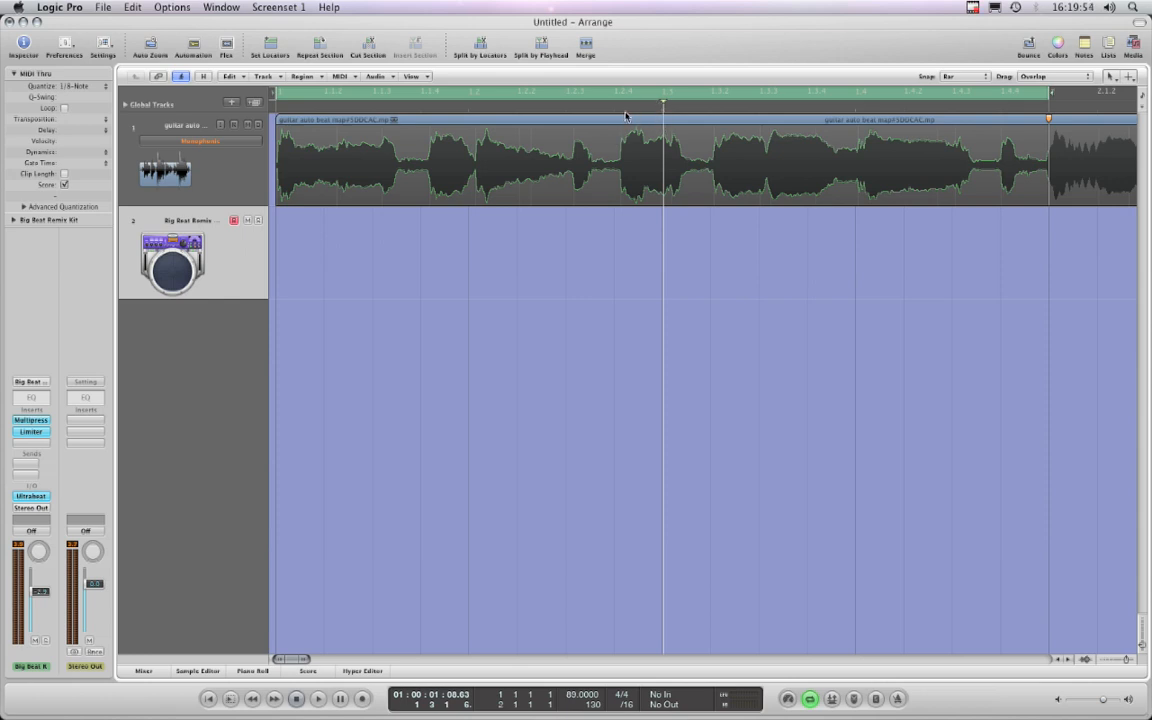
left_click(620, 112)
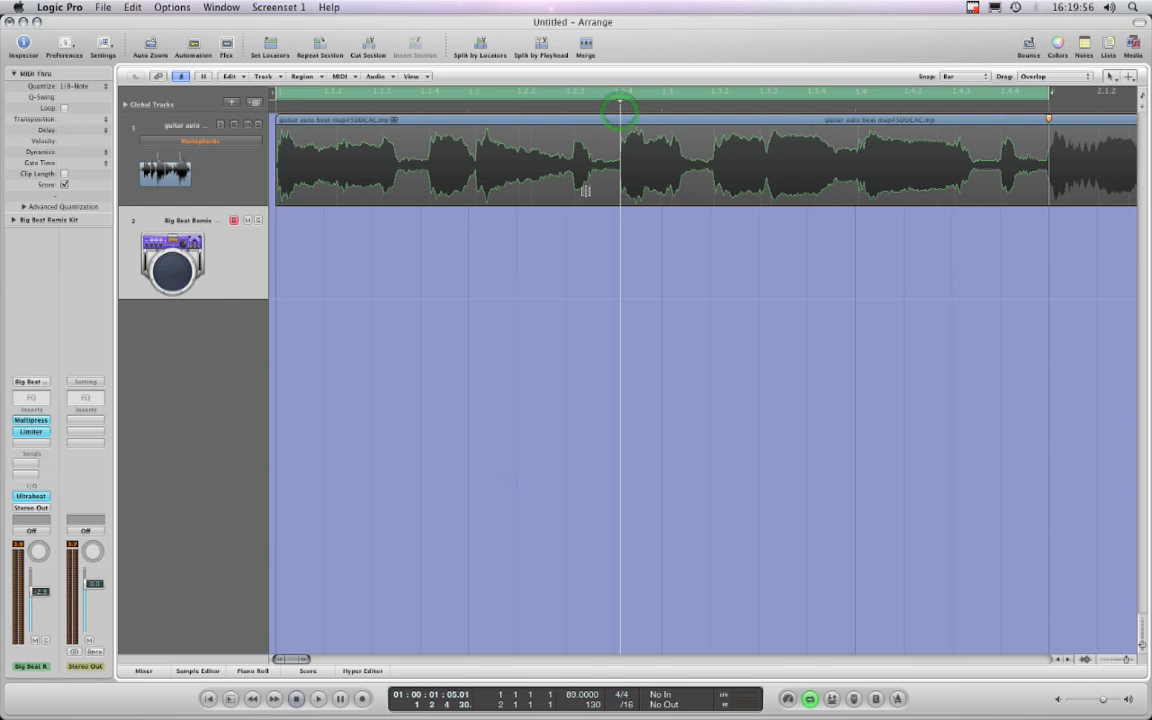
left_click(613, 108)
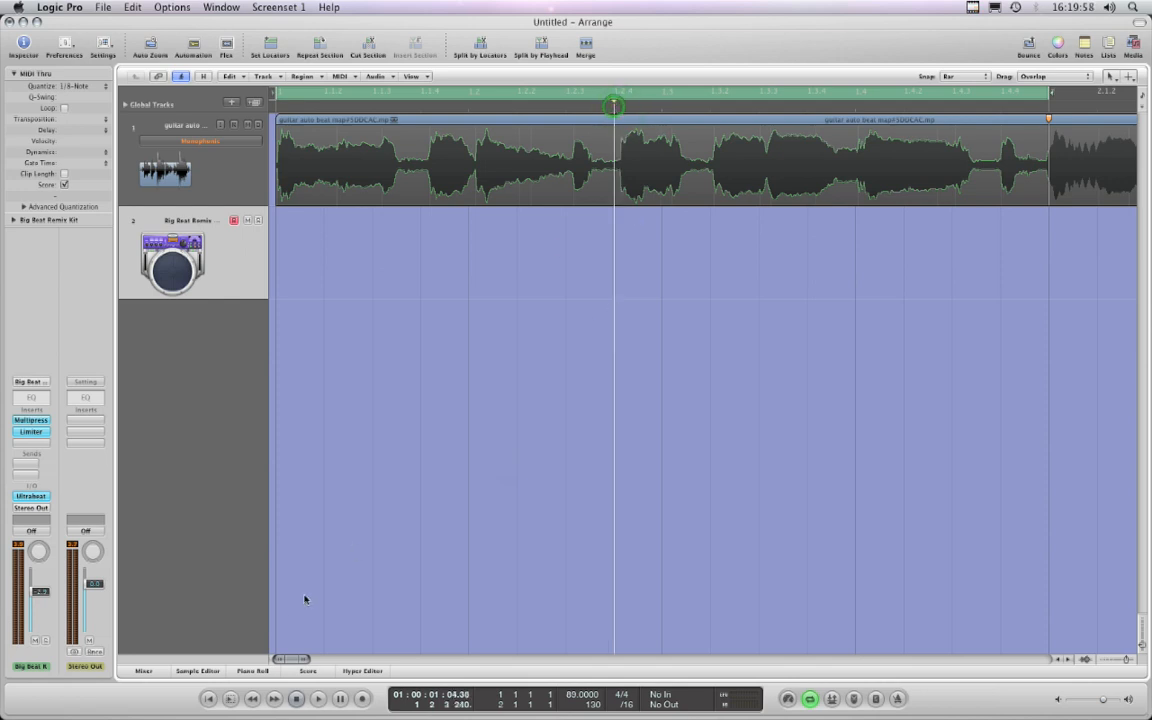
left_click(297, 698)
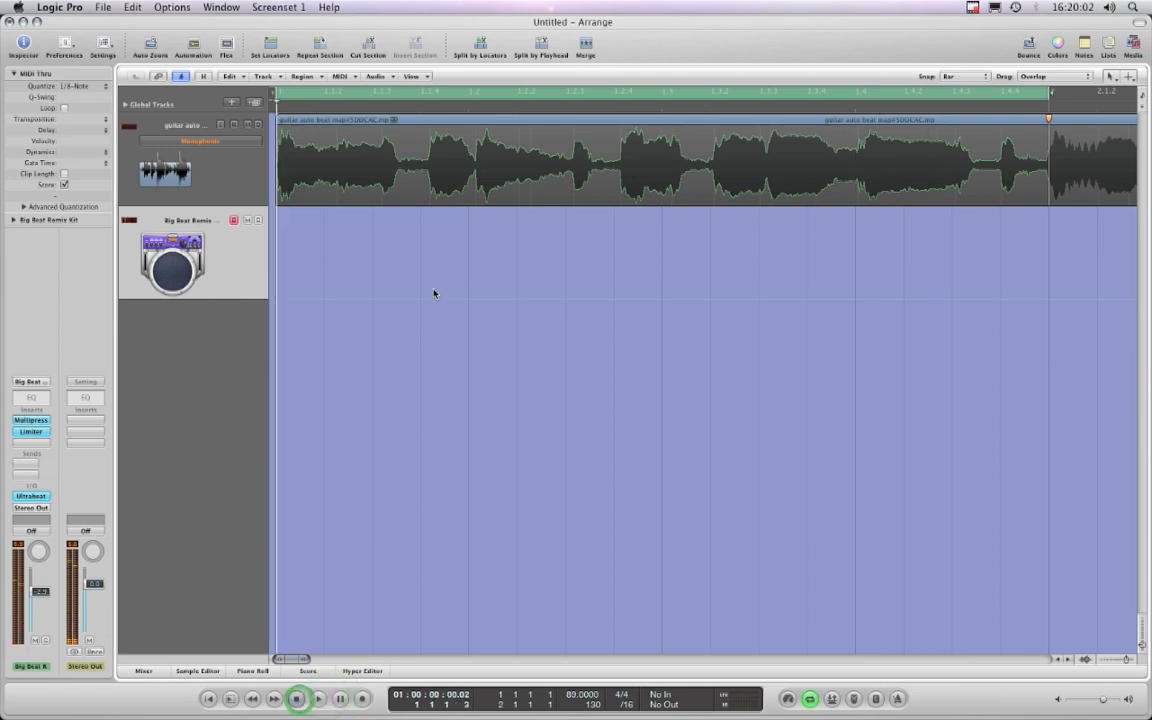
left_click(299, 700)
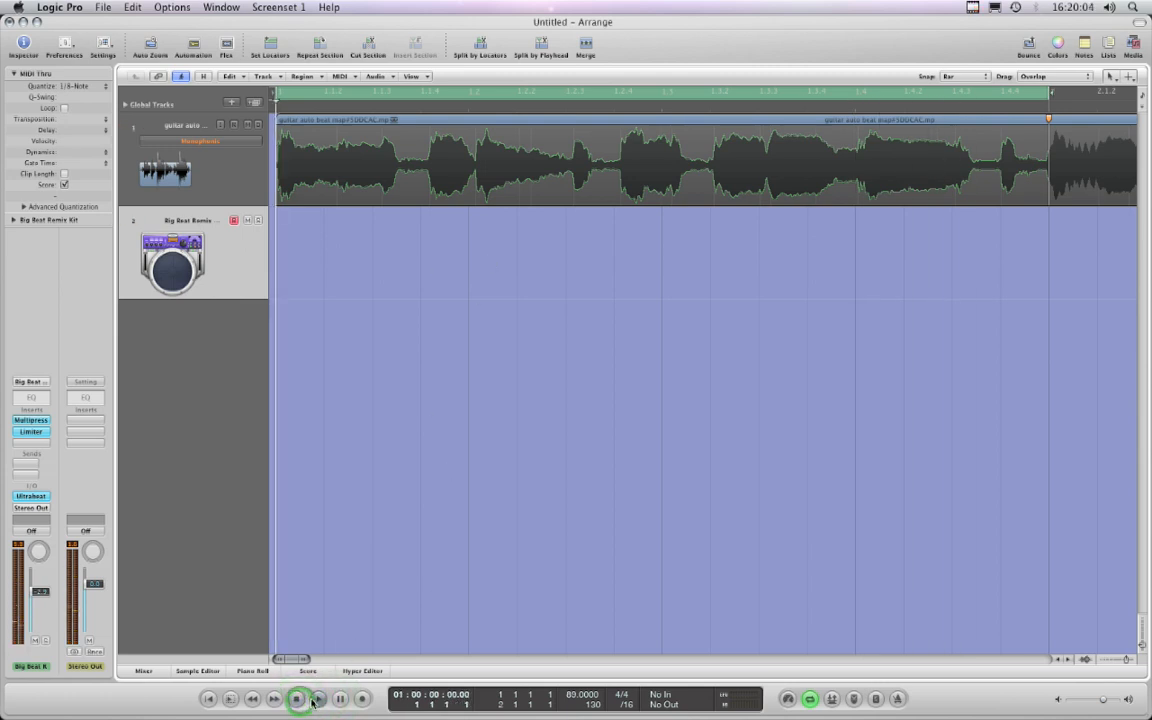
left_click(318, 699)
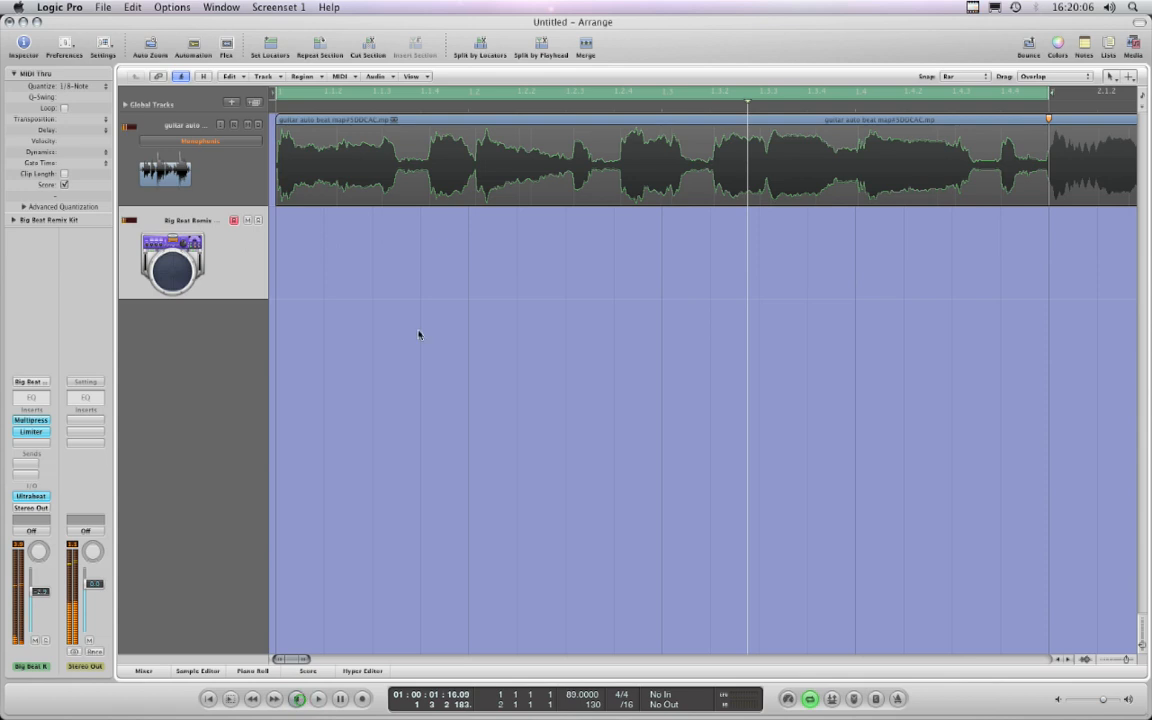
Locate the guitar transient just after beat 2 by playing from slightly different playhead positions around it.
left_click(466, 113)
left_click(473, 110)
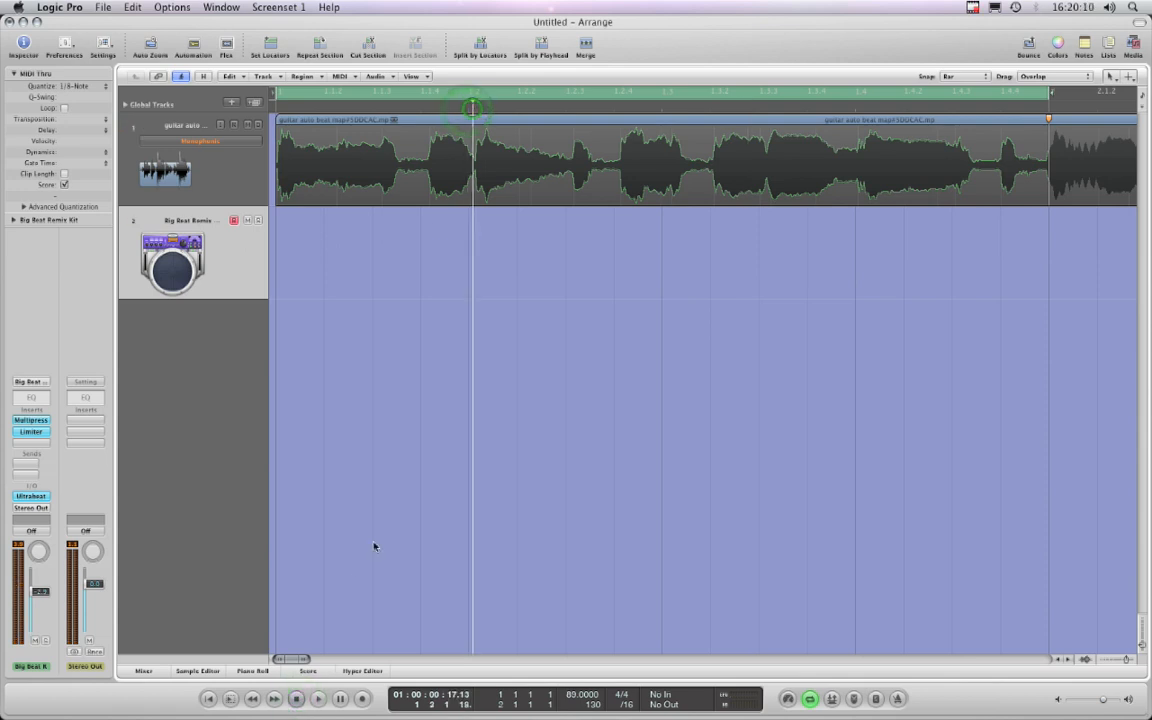
left_click(318, 700)
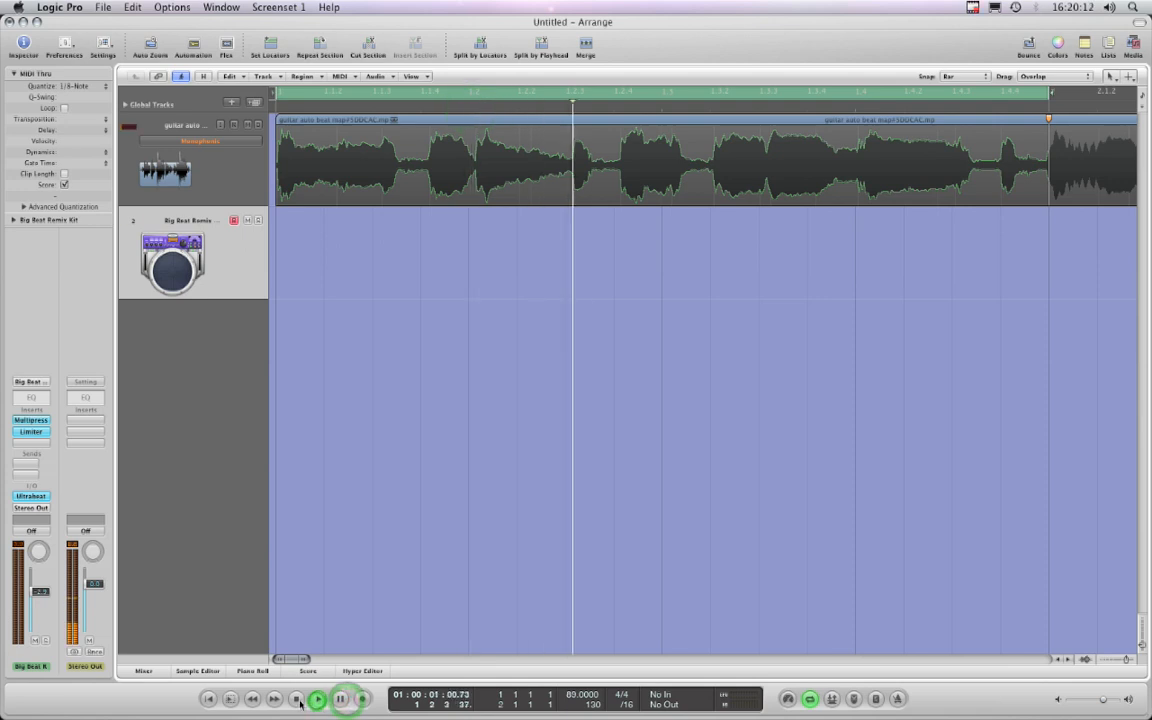
key("space")
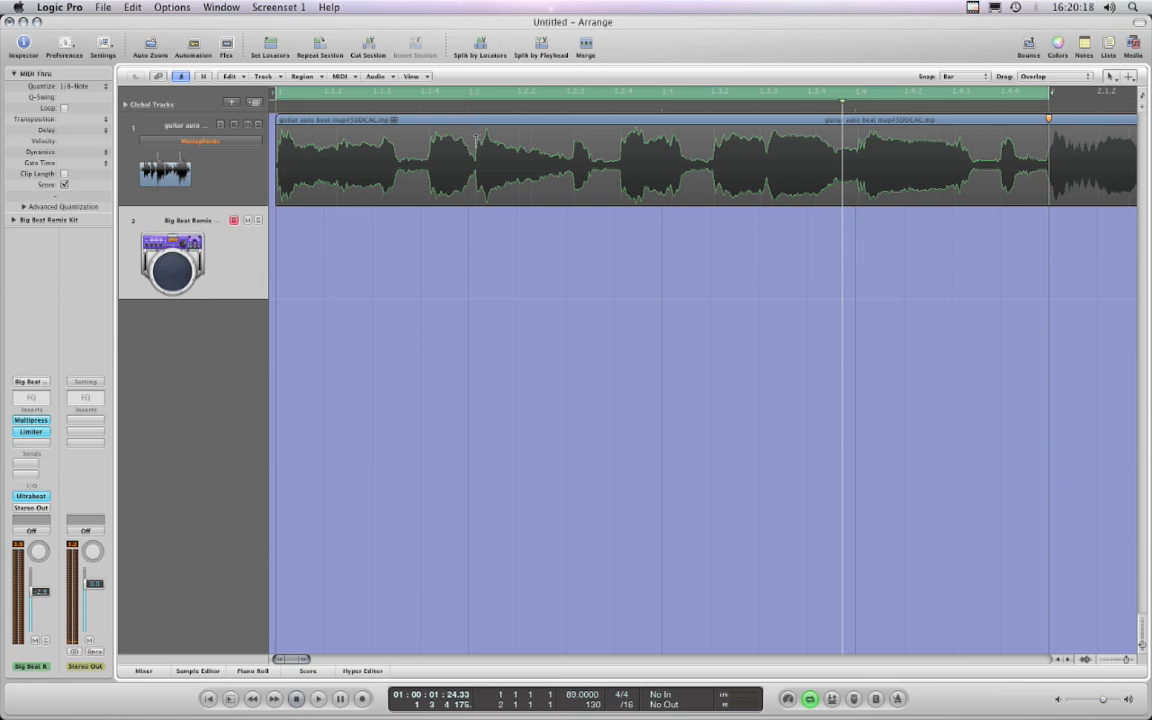
left_click(475, 113)
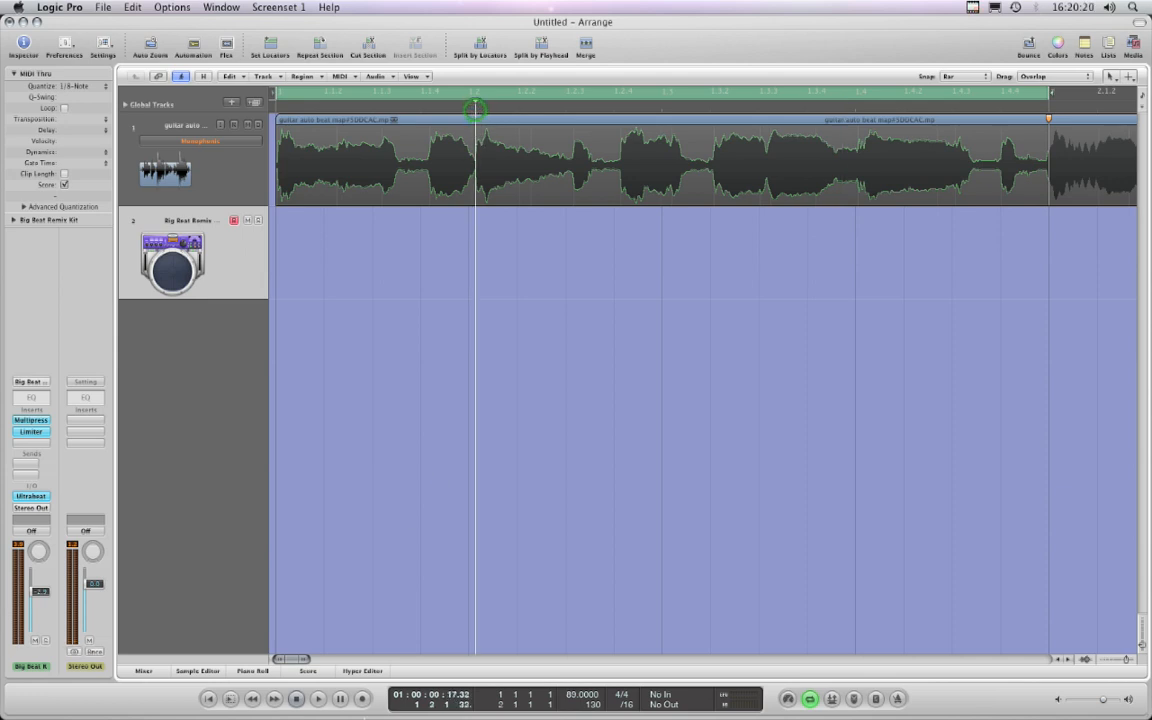
key("space")
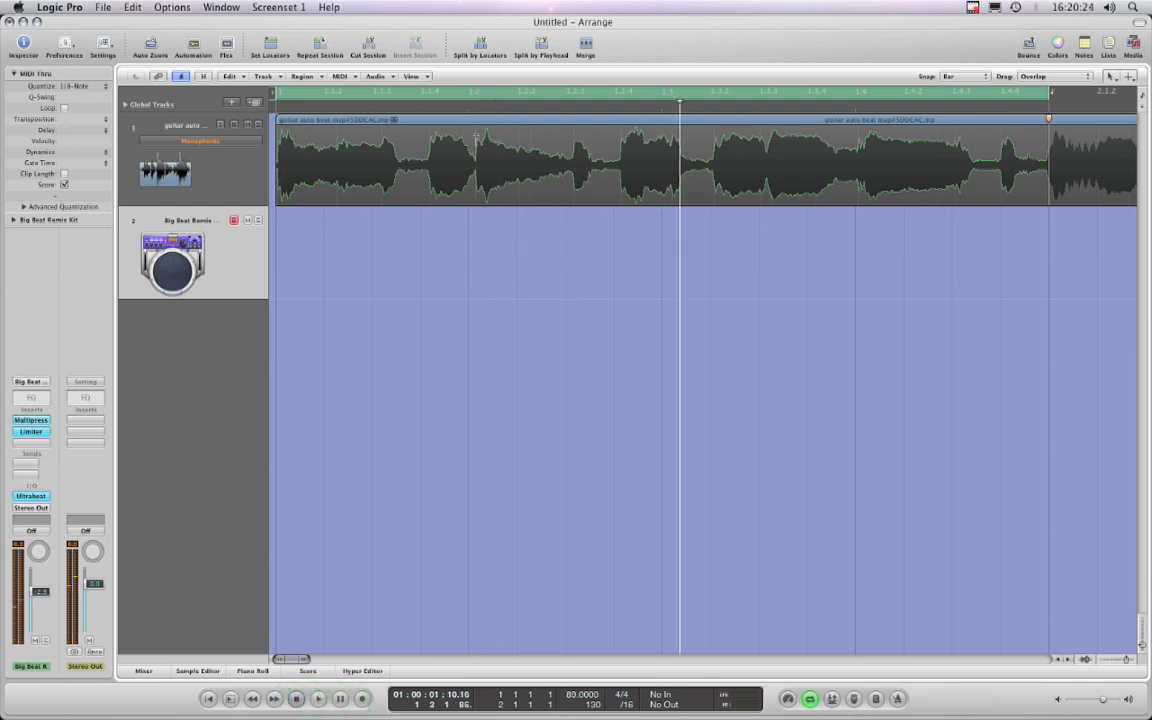
Set snapping to Samples, flex the guitar transient just after beat 2 onto beat 2, and play the result.
left_click(965, 77)
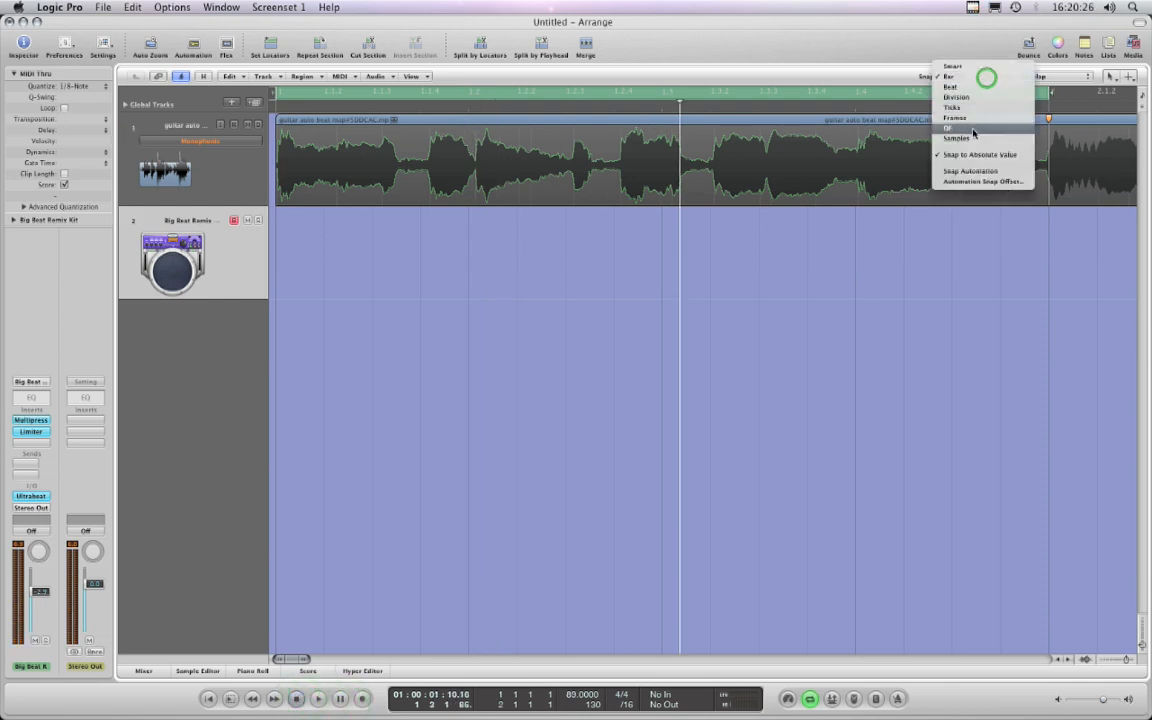
left_click(880, 126)
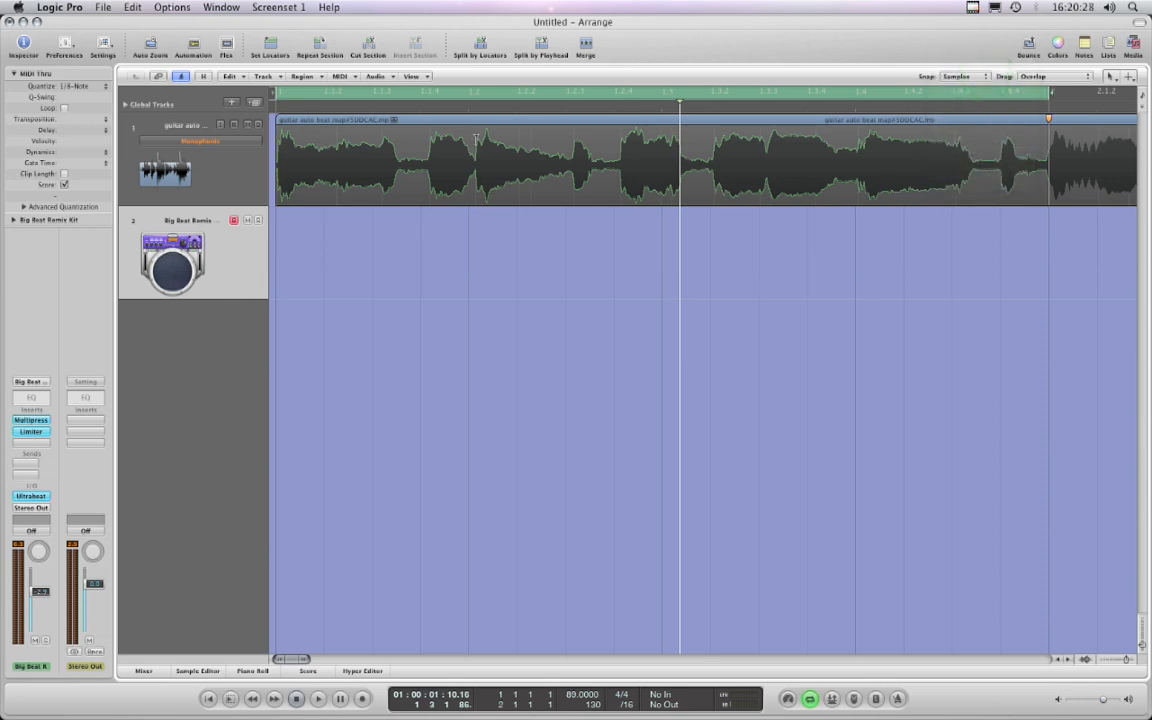
left_click(428, 118)
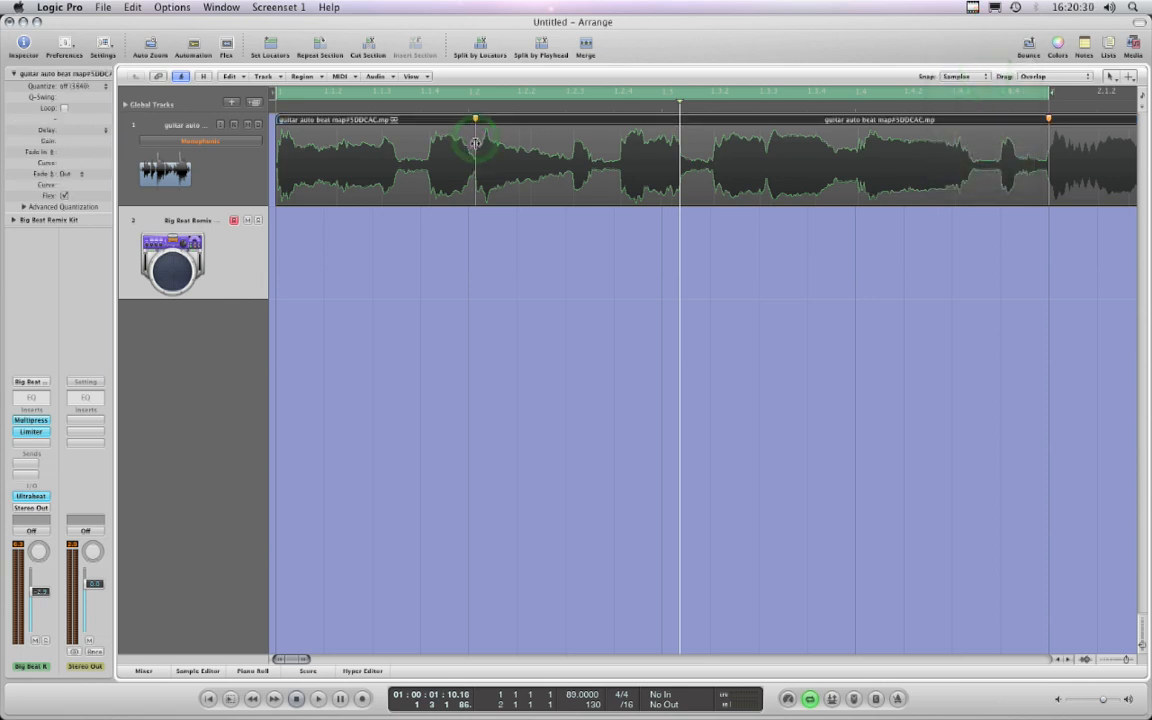
left_click_drag(475, 143, 469, 143)
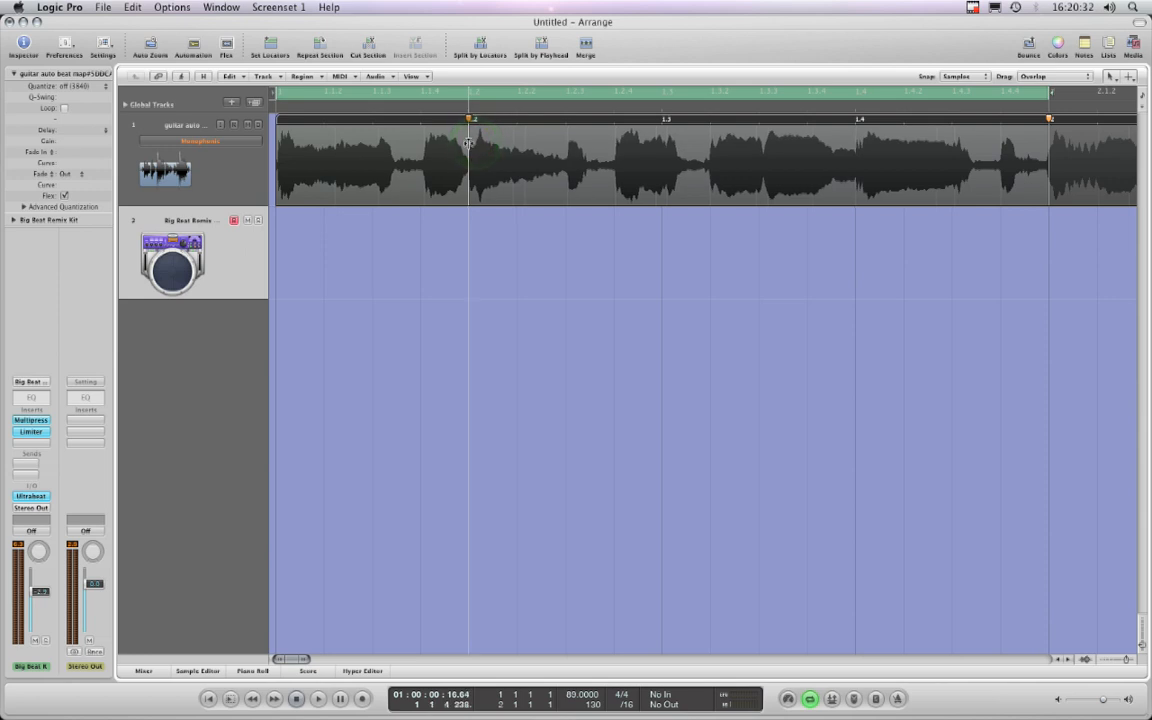
key("space")
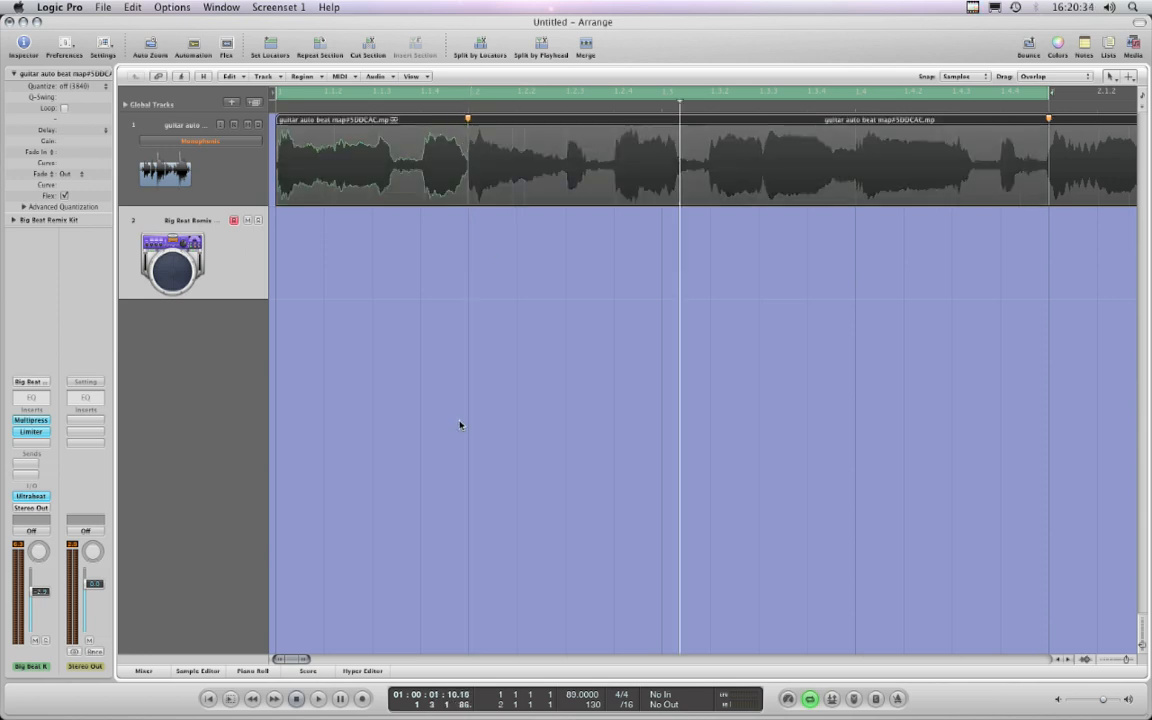
left_click(318, 699)
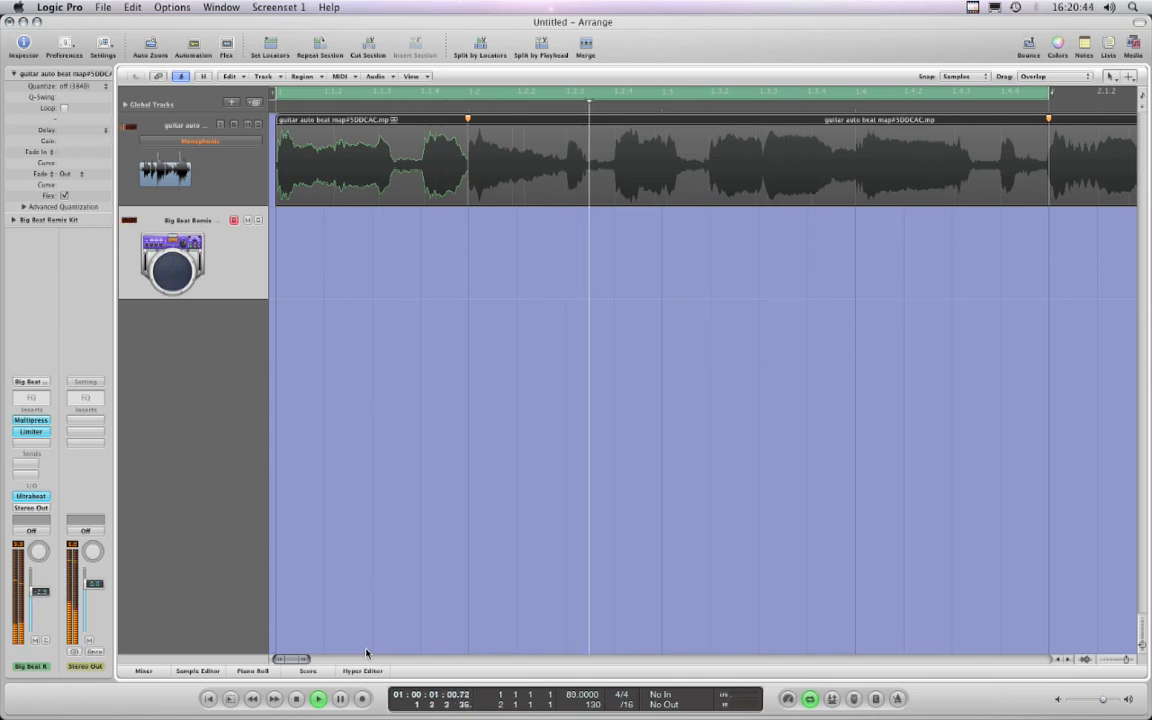
Add flex markers to the guitar's transients near 1.3.3, beat 4, 1.2.3 and 1.2.4, fine-tuning the first two by ear during playback.
left_click(766, 135)
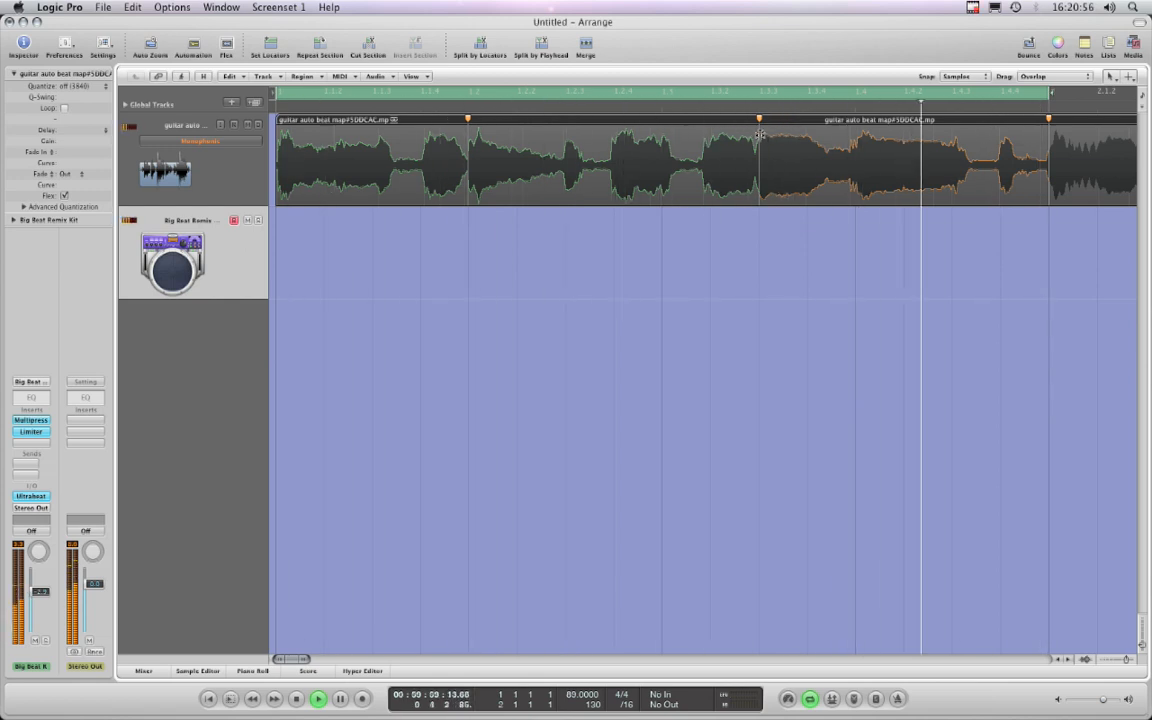
left_click_drag(760, 134, 765, 131)
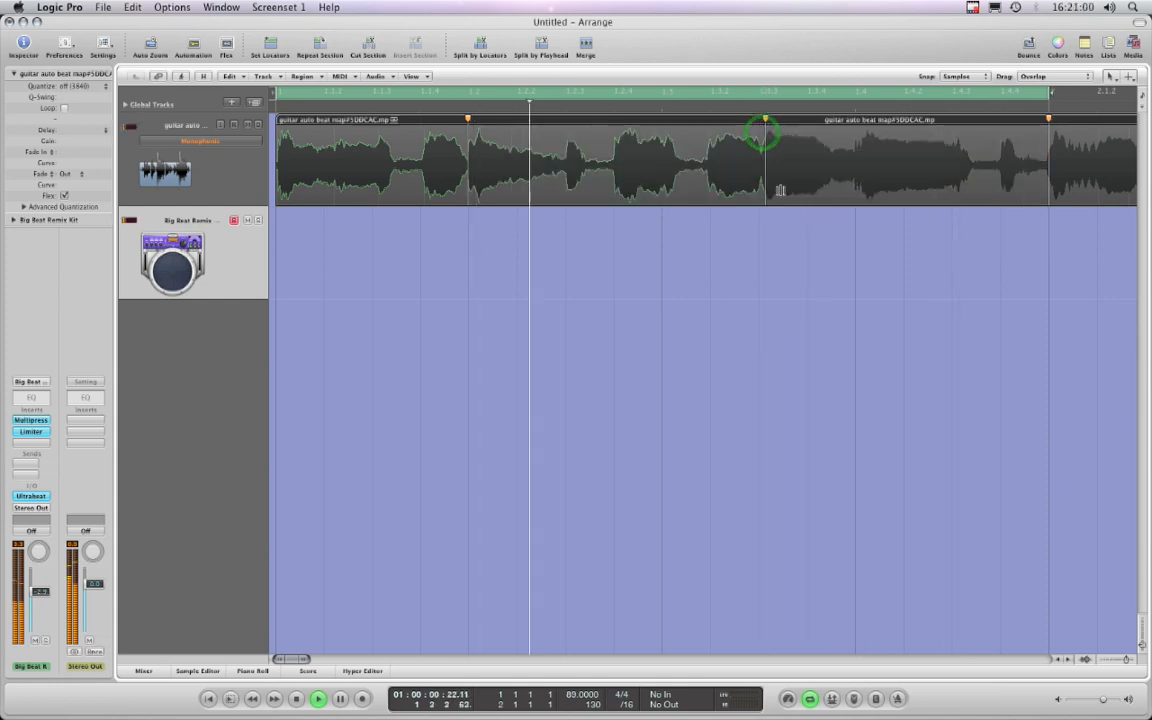
left_click(851, 132)
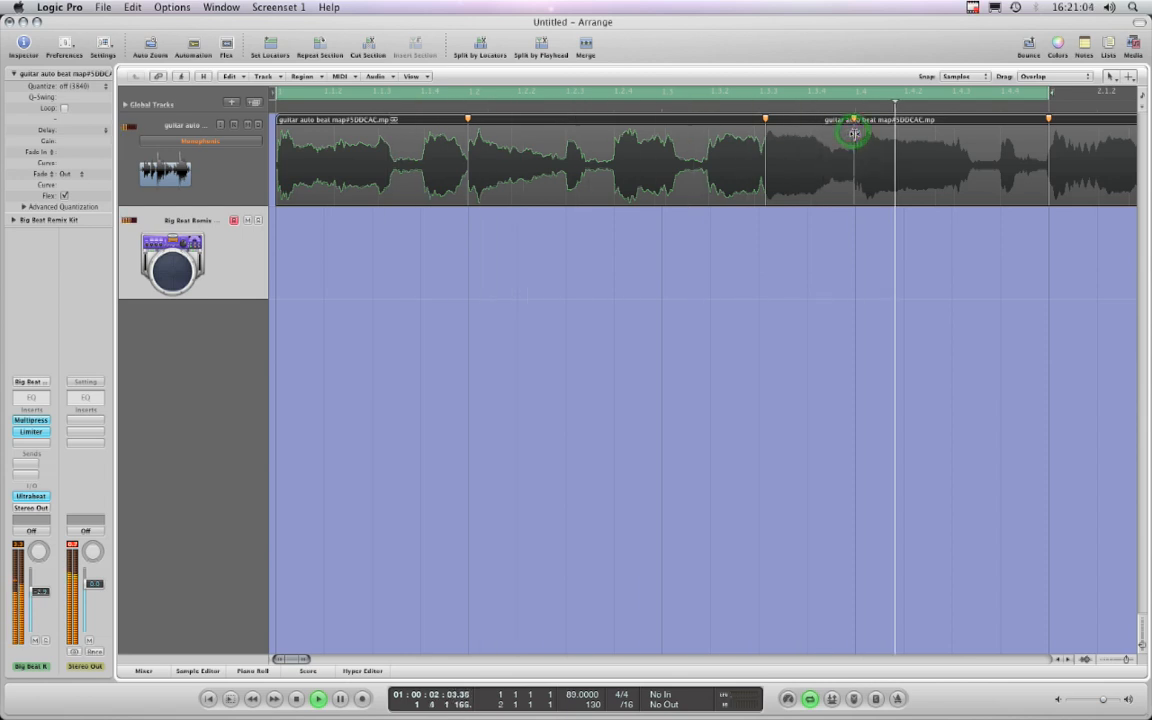
left_click_drag(853, 132, 851, 132)
left_click(850, 131)
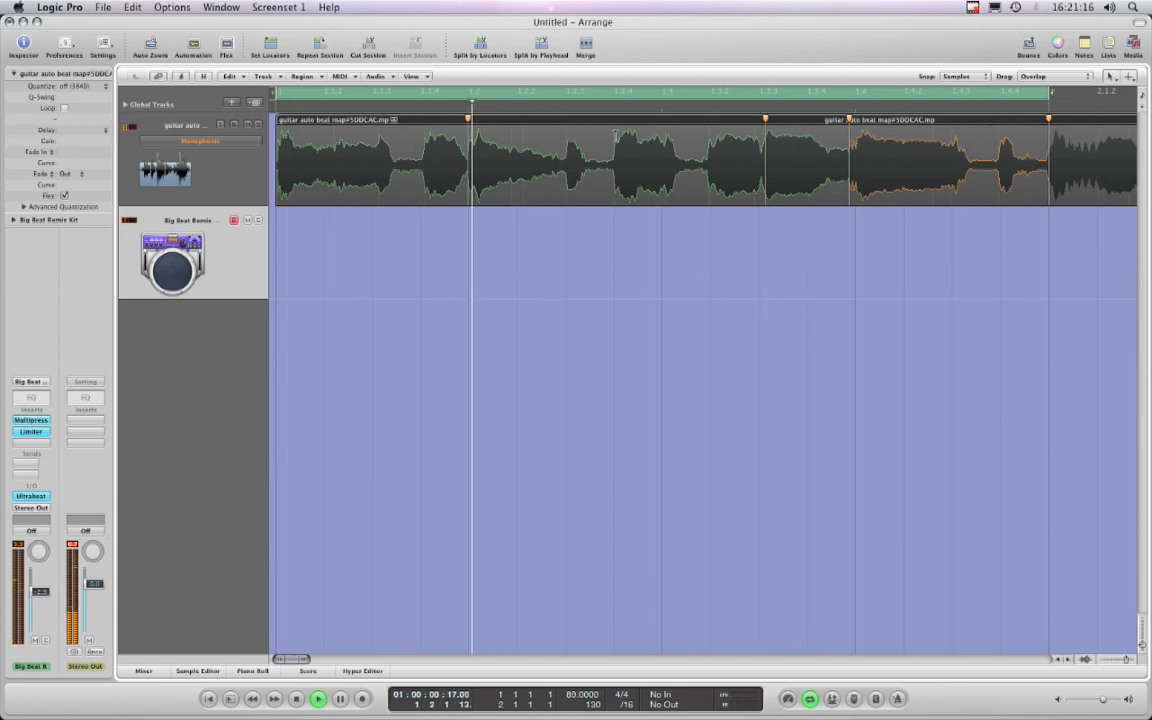
left_click(614, 133)
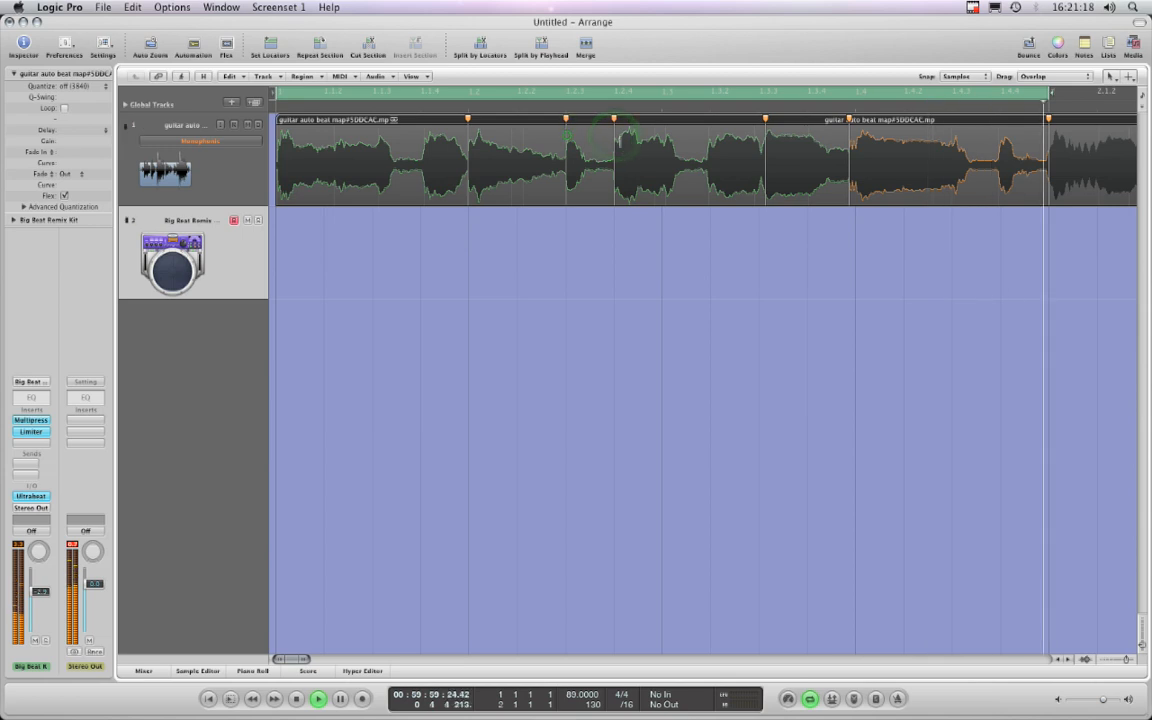
Try shifting the flex marker near 1.2.4 earlier and back again while the looped bar plays.
left_click_drag(566, 136, 607, 141)
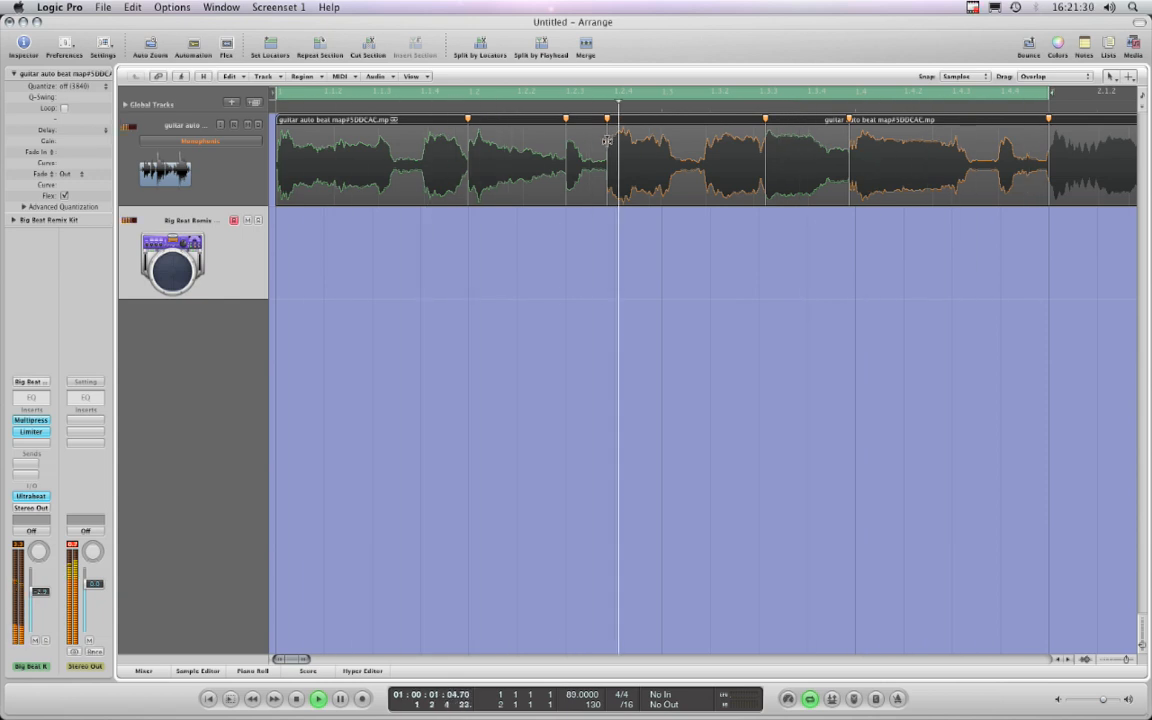
left_click_drag(607, 141, 614, 141)
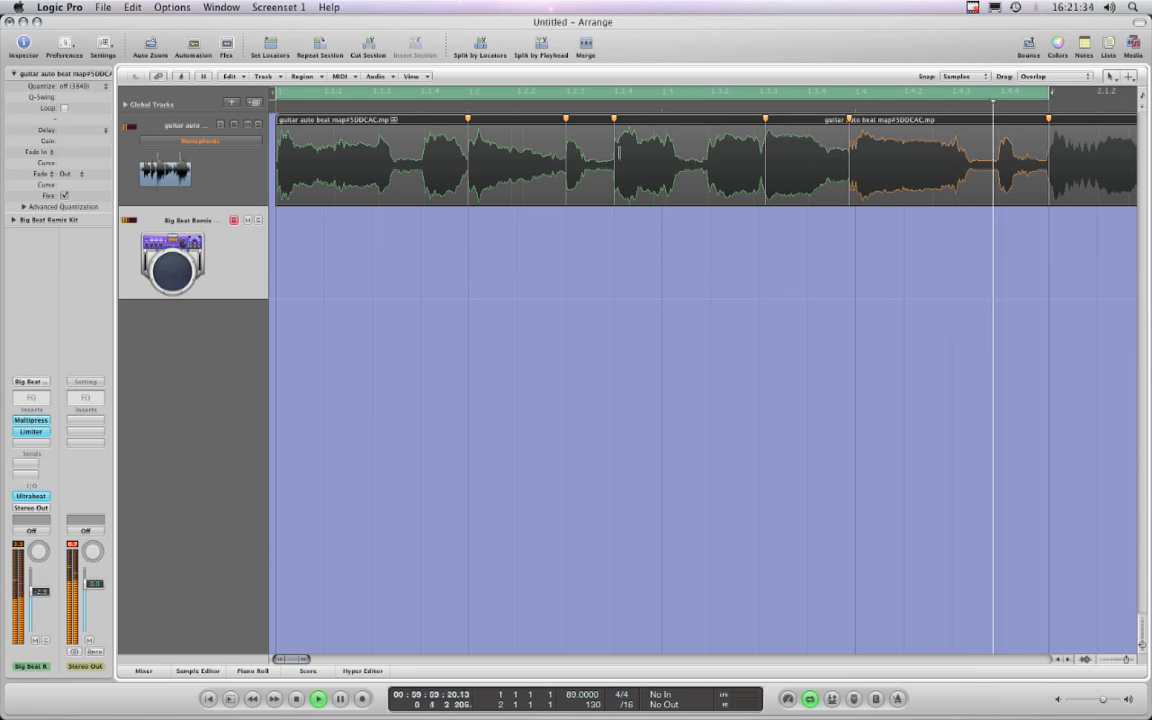
left_click(593, 261)
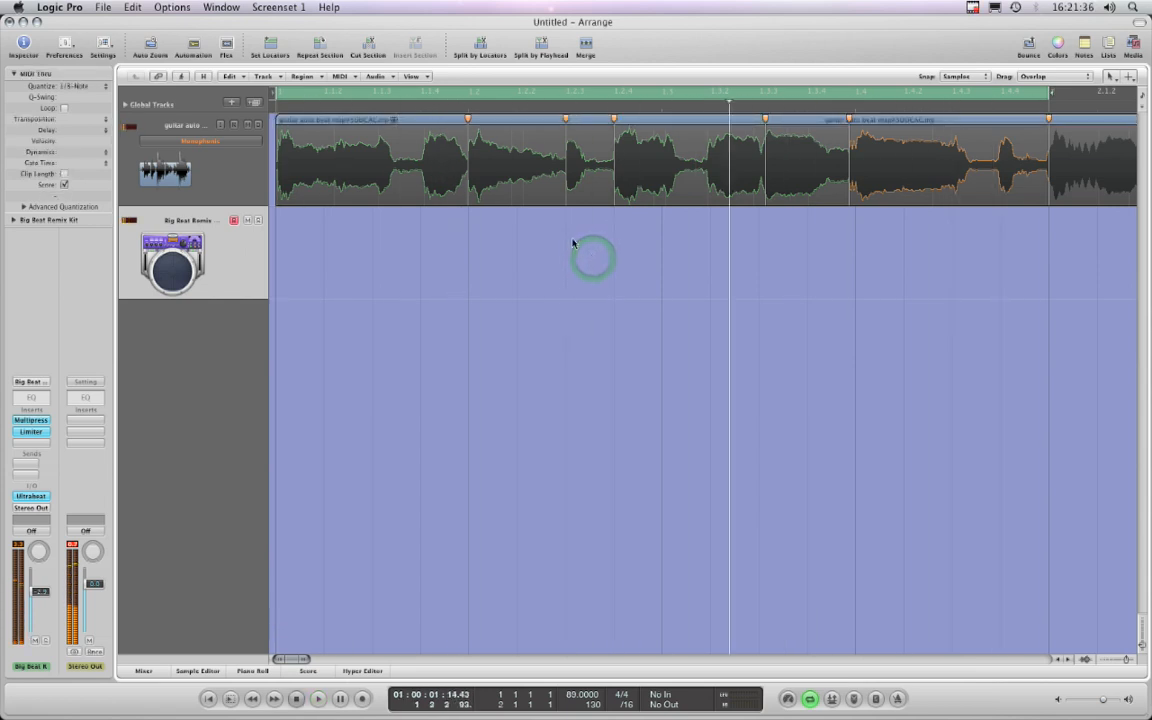
Erase the flex markers near 1.2.3 and 1.2.4 and play the looped bar to check the guitar.
right_click(572, 241)
left_click(606, 271)
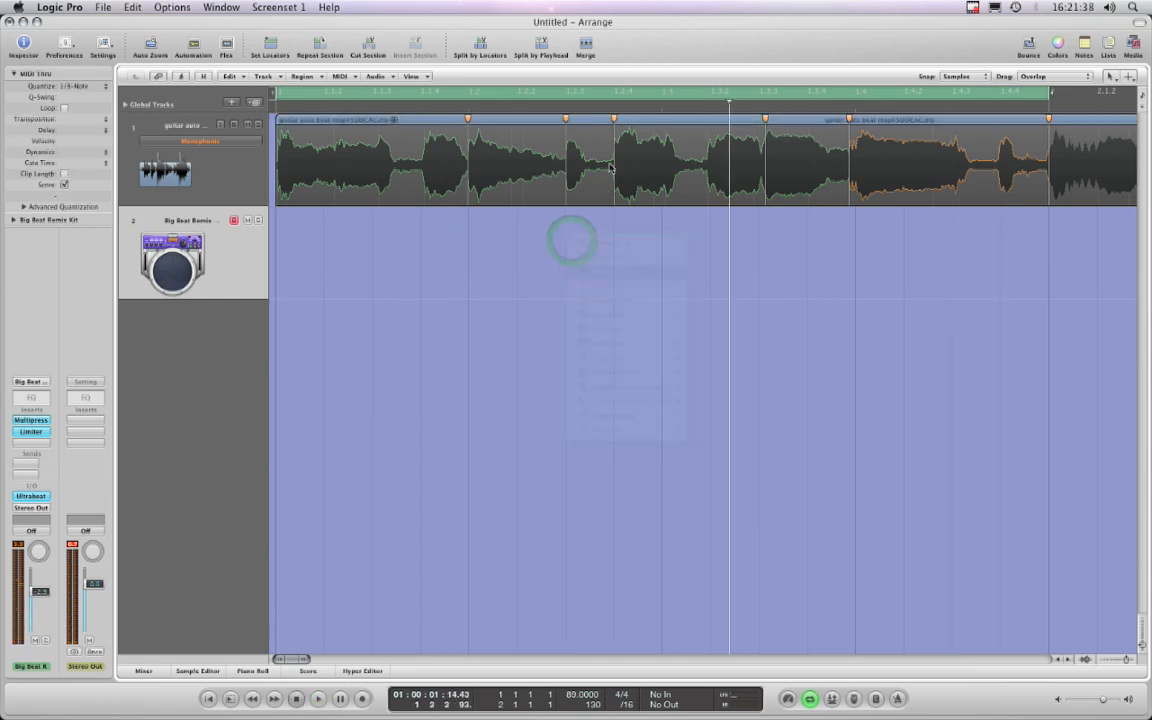
left_click(570, 157)
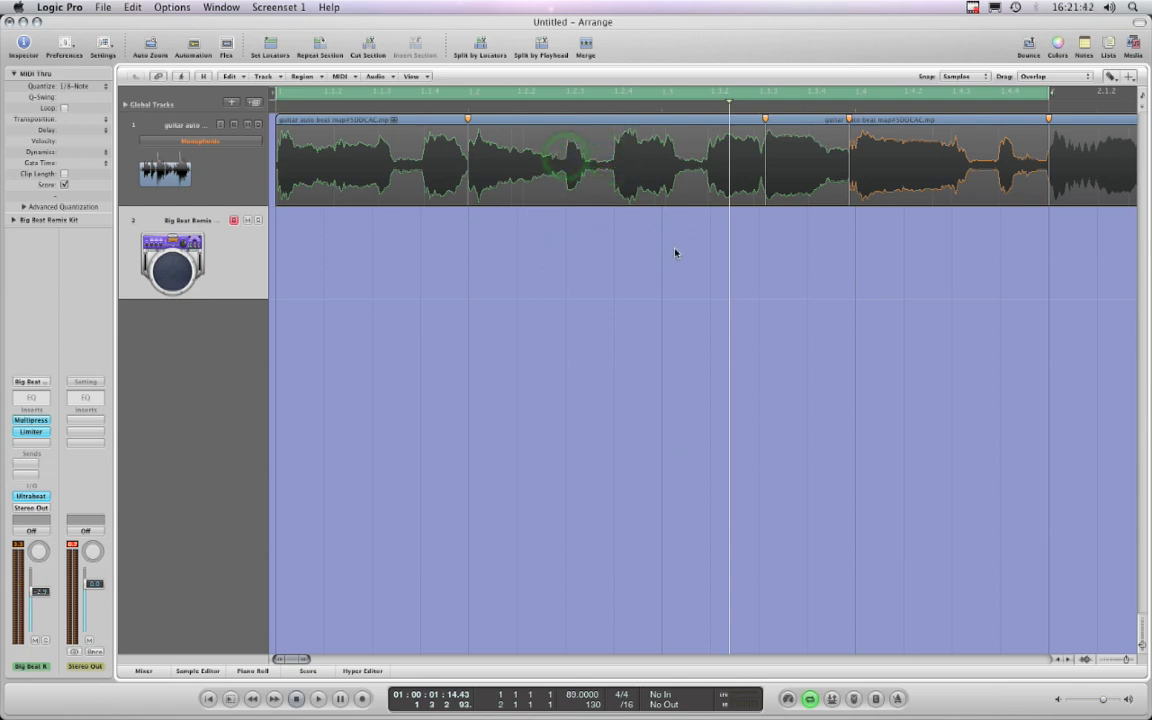
left_click(318, 699)
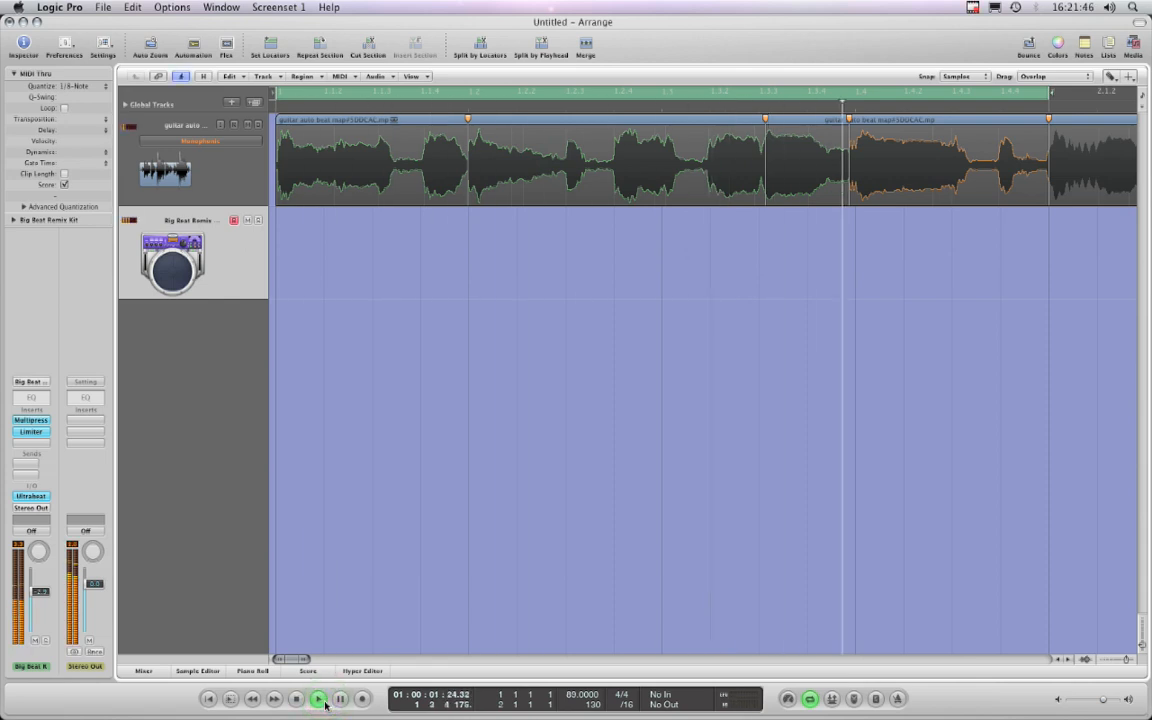
left_click(296, 699)
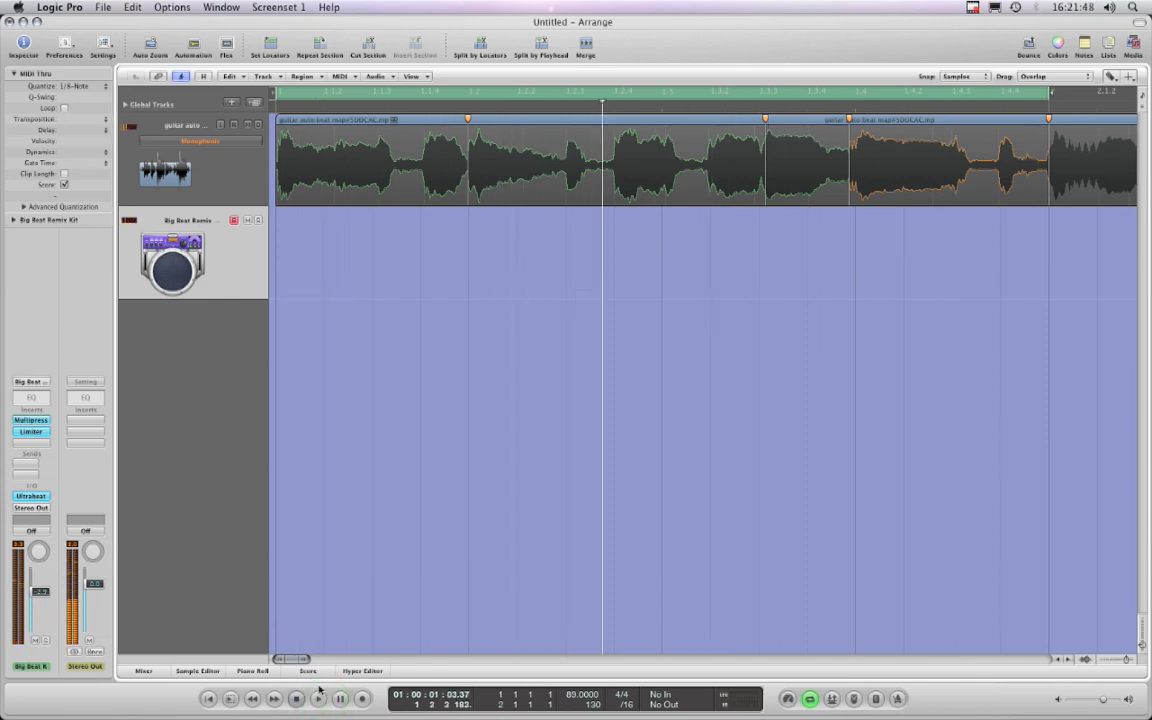
Set snapping to Beat and move the cycle range from bar 1 to bar 2.
left_click_drag(307, 663, 303, 661)
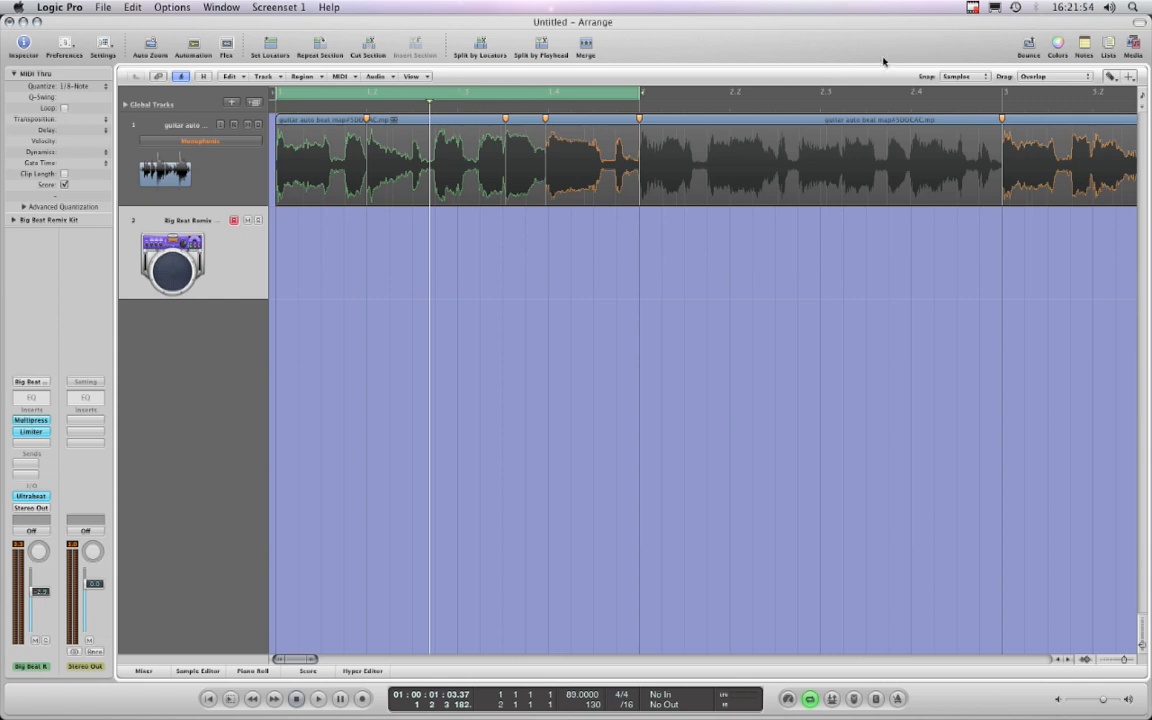
left_click(970, 80)
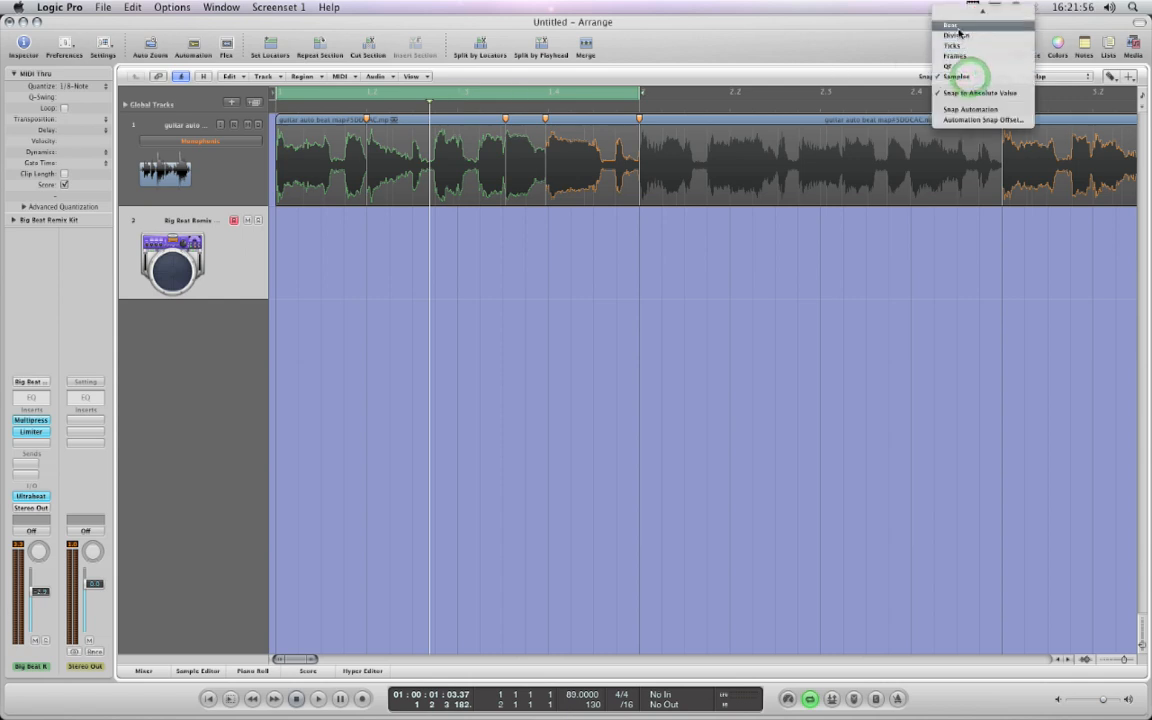
left_click(955, 29)
left_click_drag(392, 92, 732, 91)
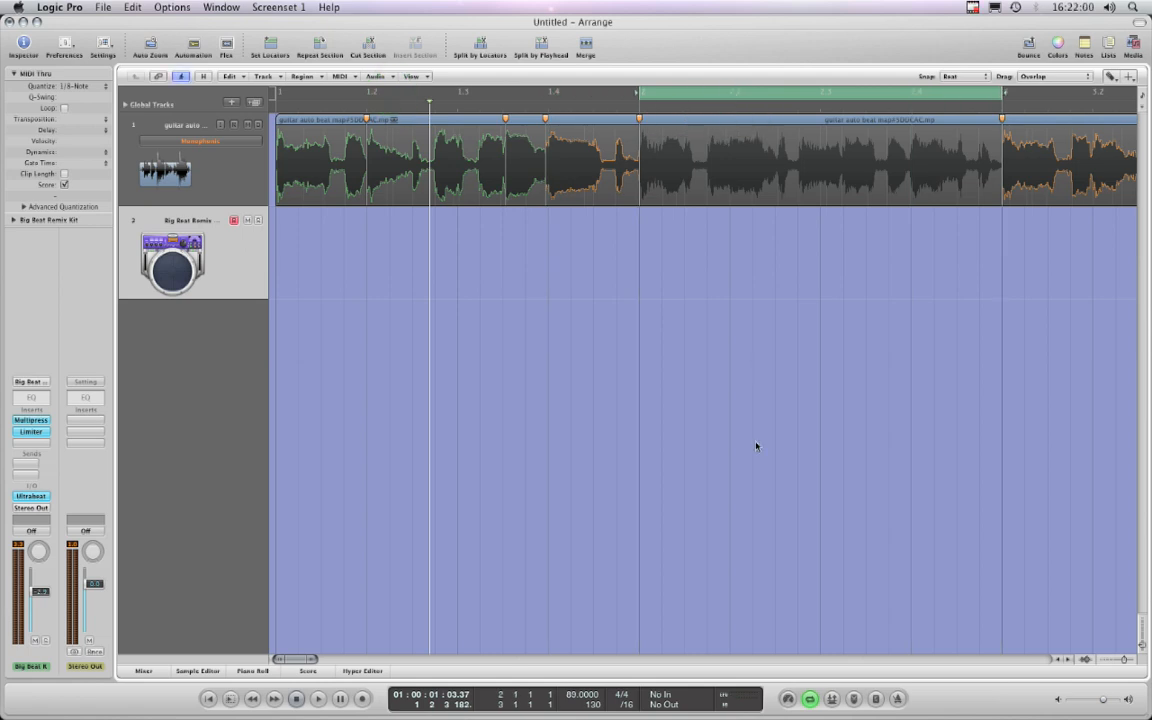
Audition the looped second bar to check the guitar's timing against the drums.
left_click_drag(314, 660, 327, 662)
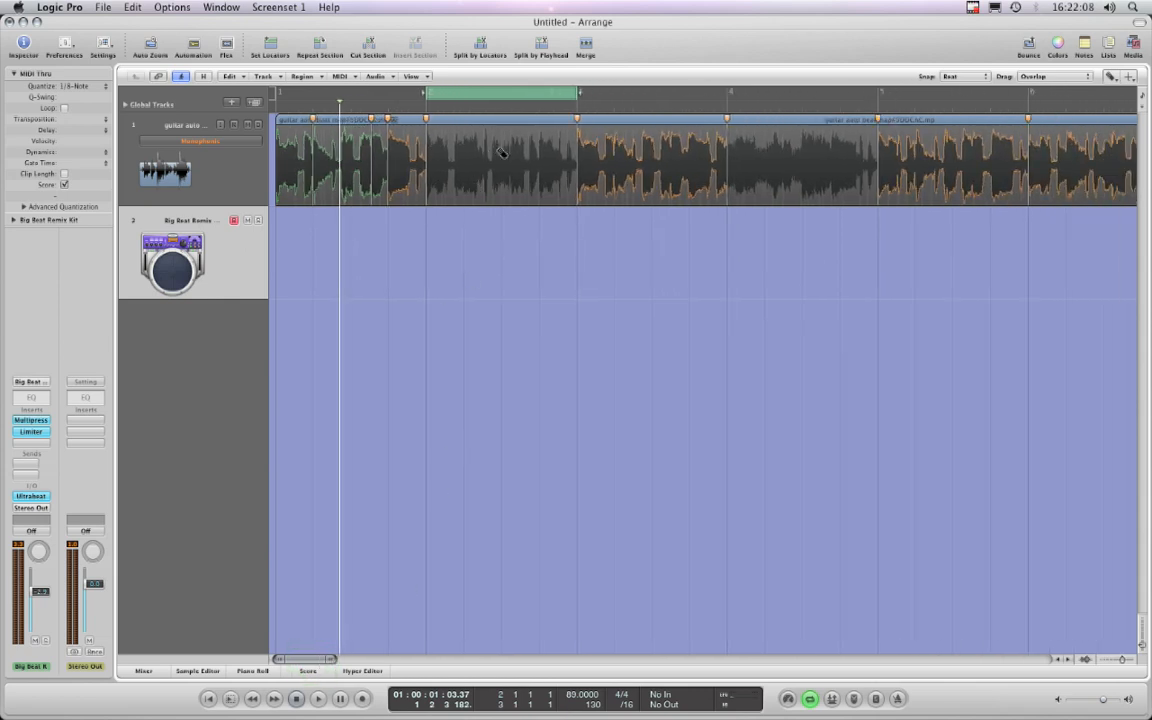
key("space")
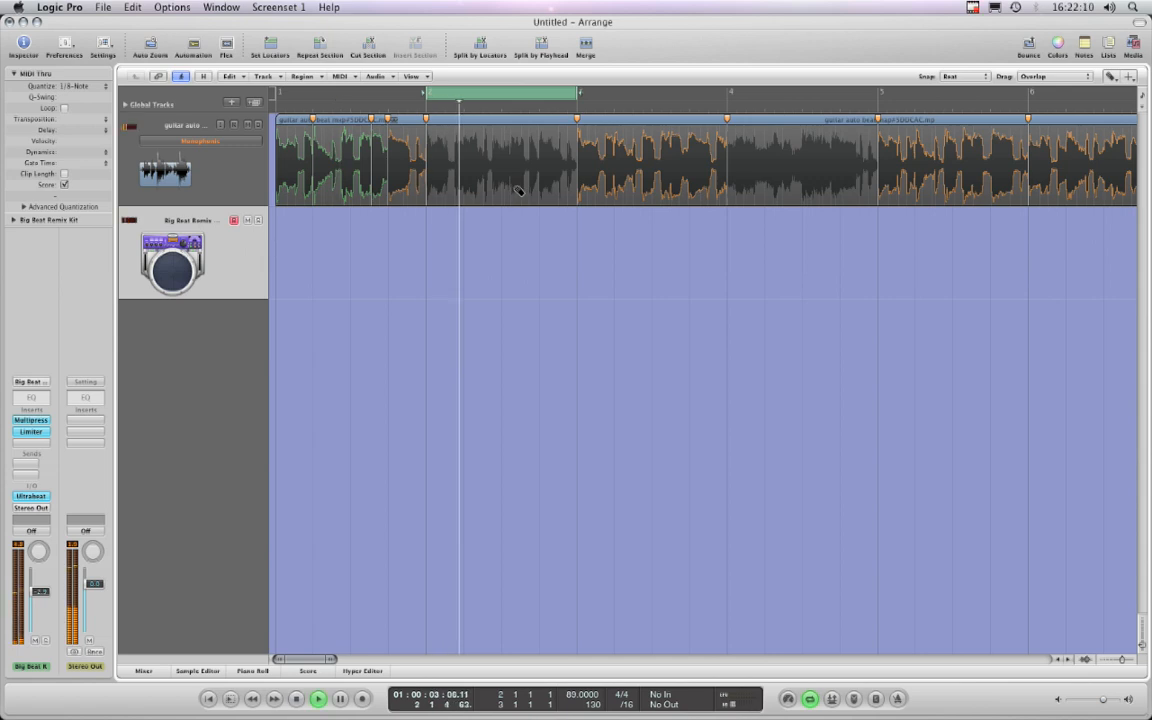
left_click(1129, 660)
left_click(1129, 660)
left_click(1129, 660)
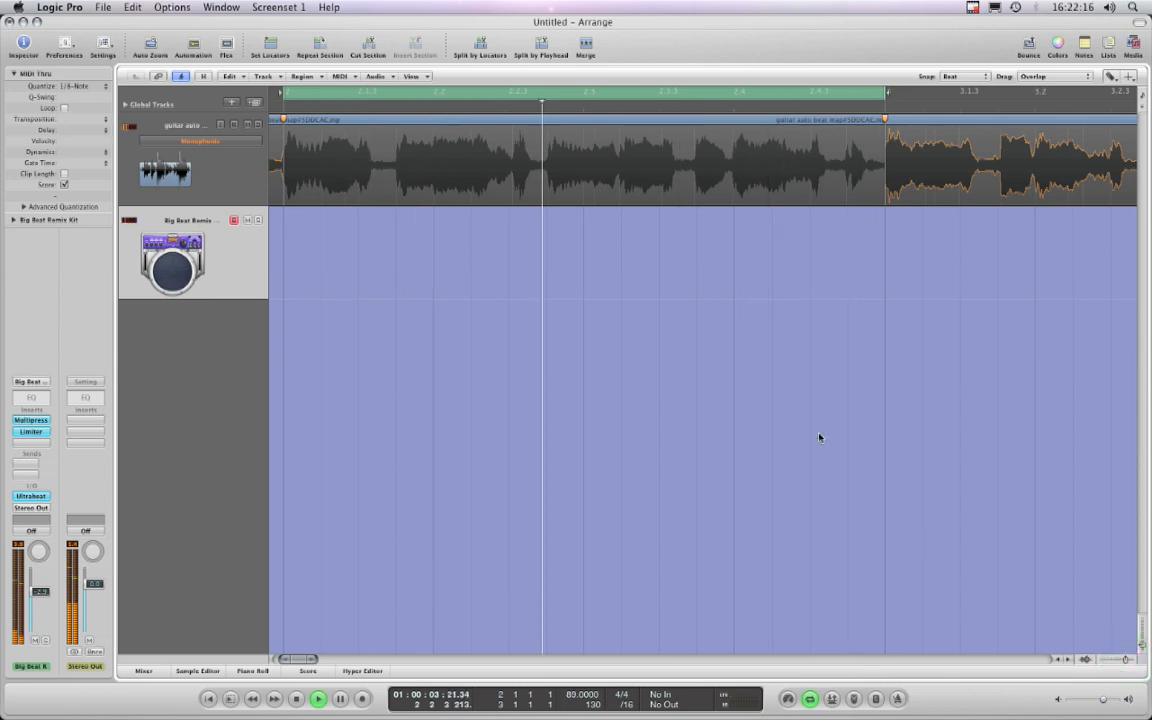
key("space")
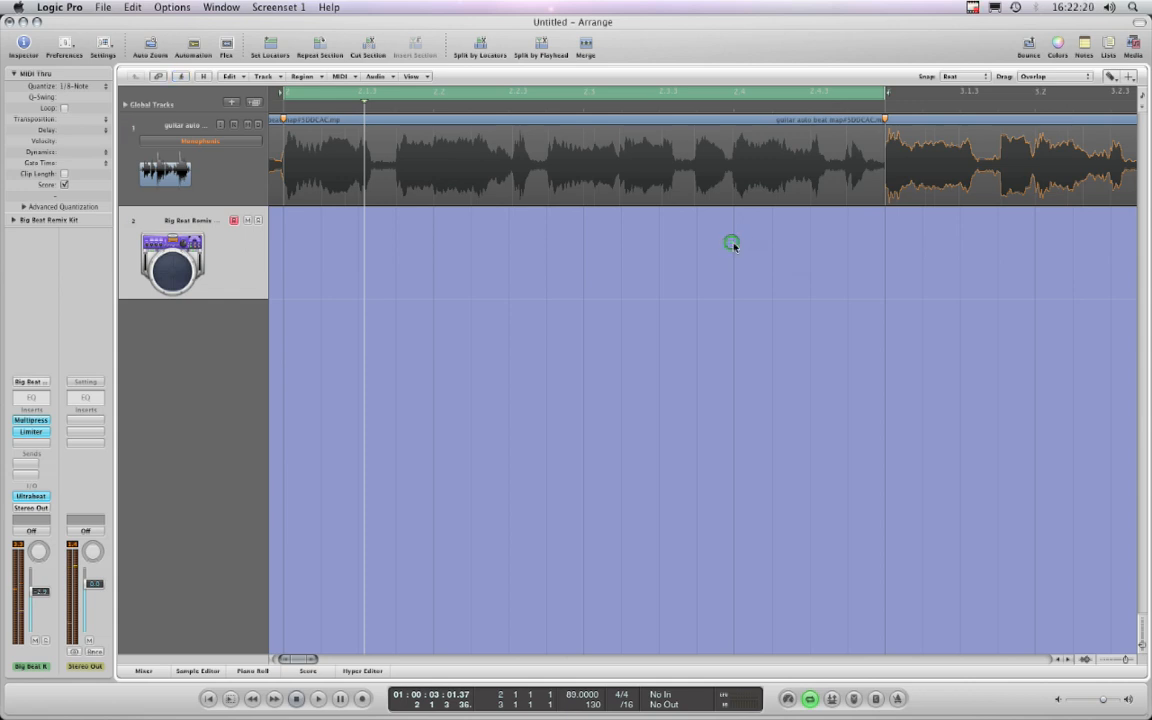
Add flex markers to the guitar transient at 2.4 and its two neighbouring transients.
right_click(732, 244)
left_click(734, 245)
left_click(732, 163)
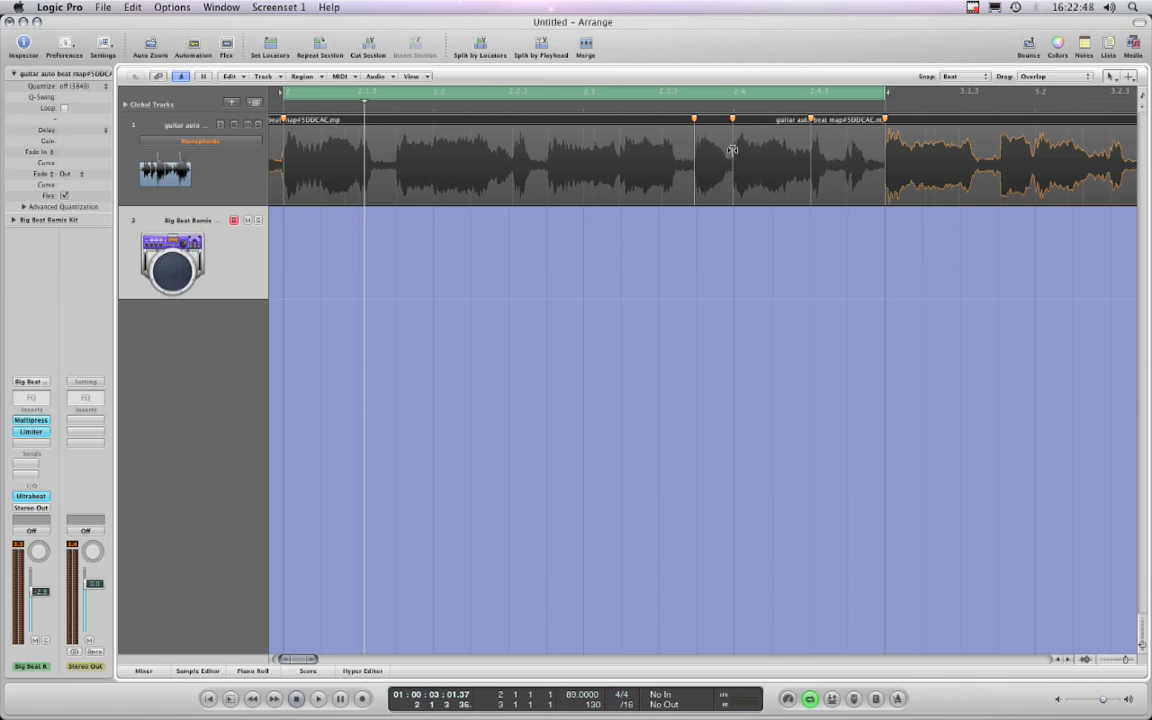
Set snapping to Samples, move the flex marker at 2.4 slightly earlier, and play the result.
left_click(964, 80)
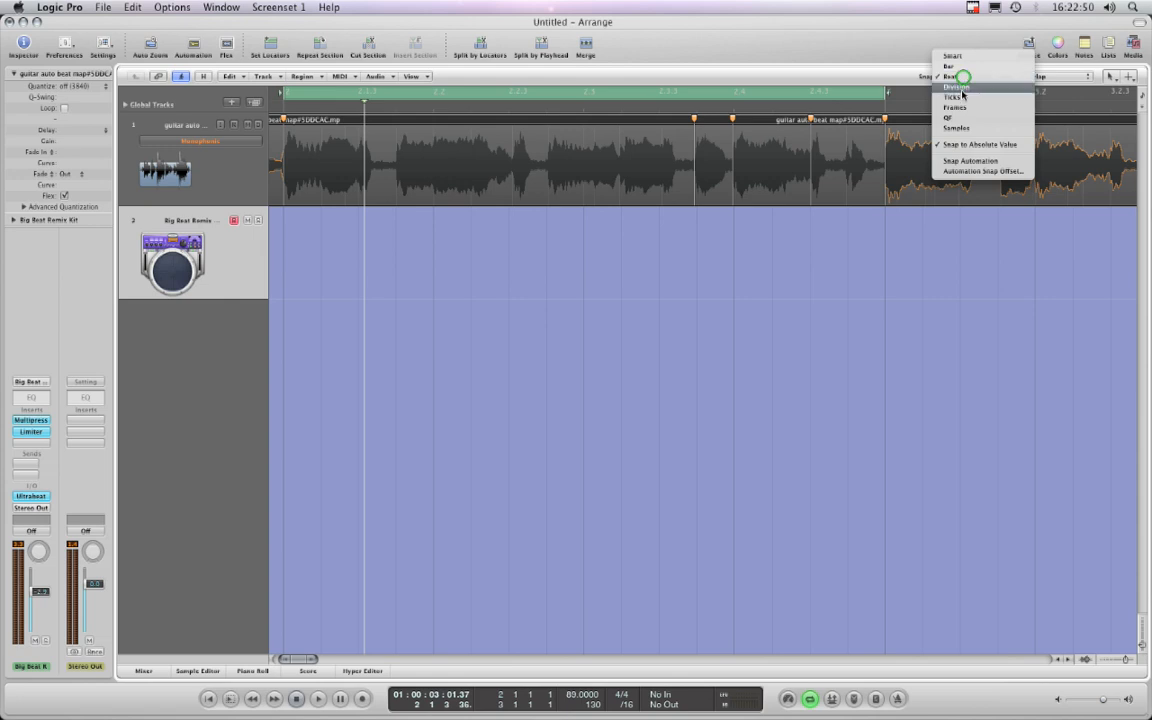
left_click(960, 118)
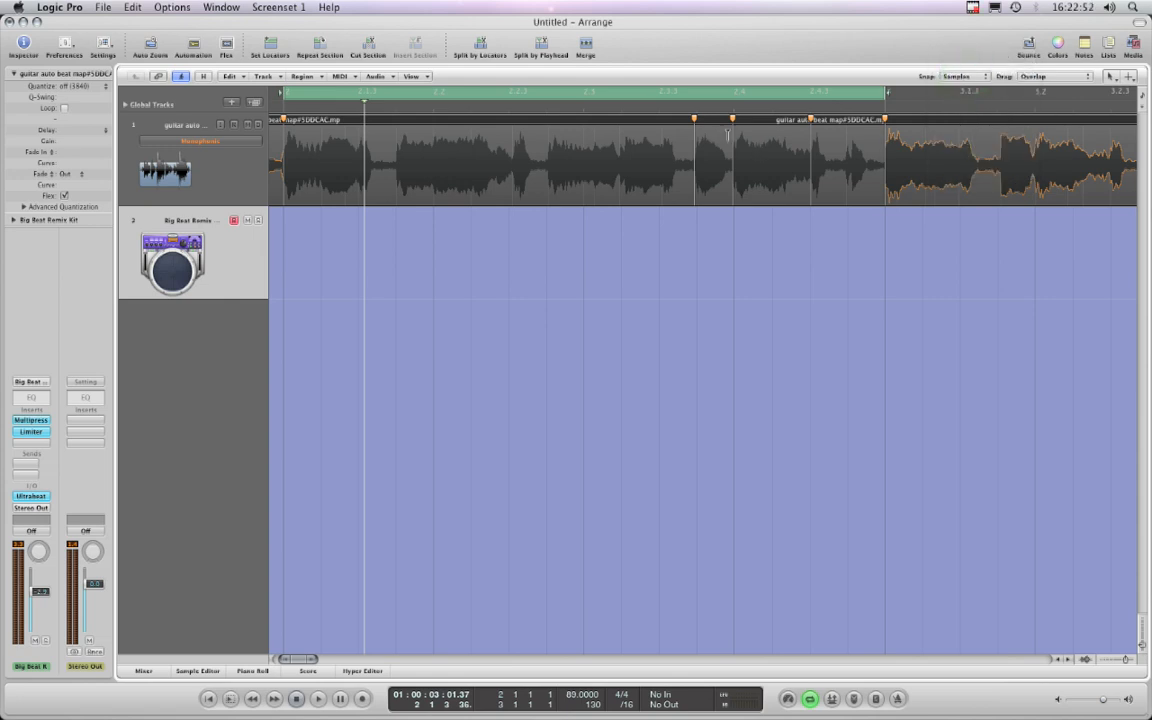
left_click_drag(732, 139, 729, 139)
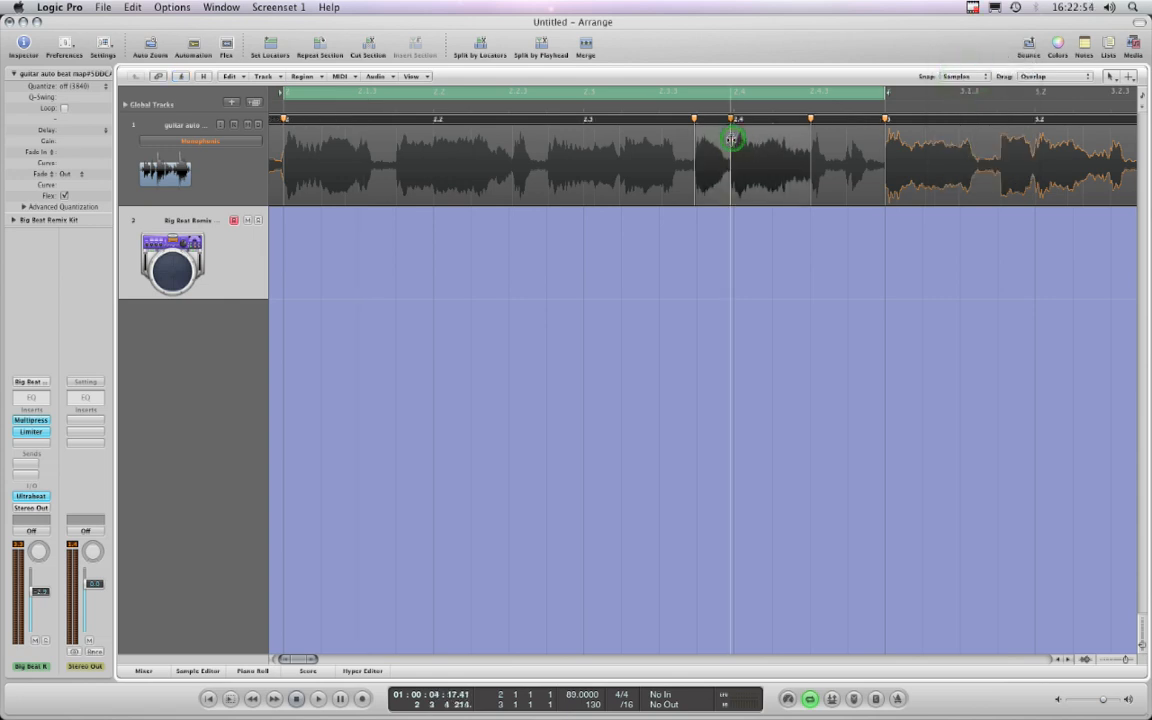
key("space")
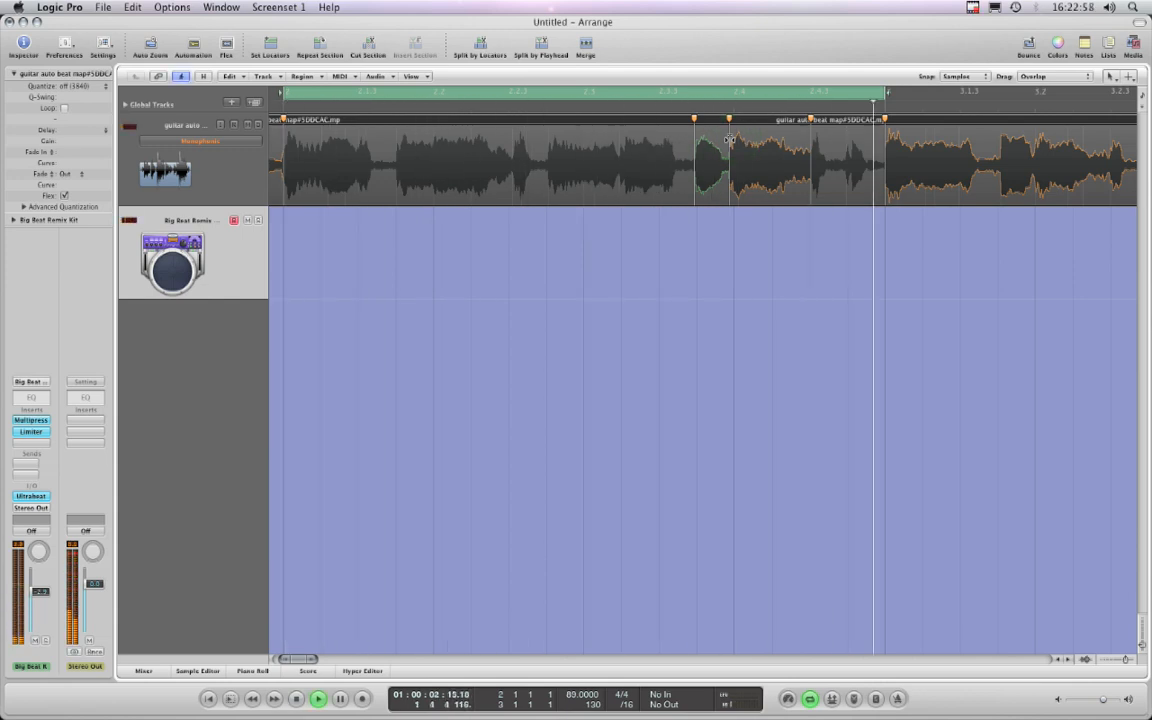
key("space")
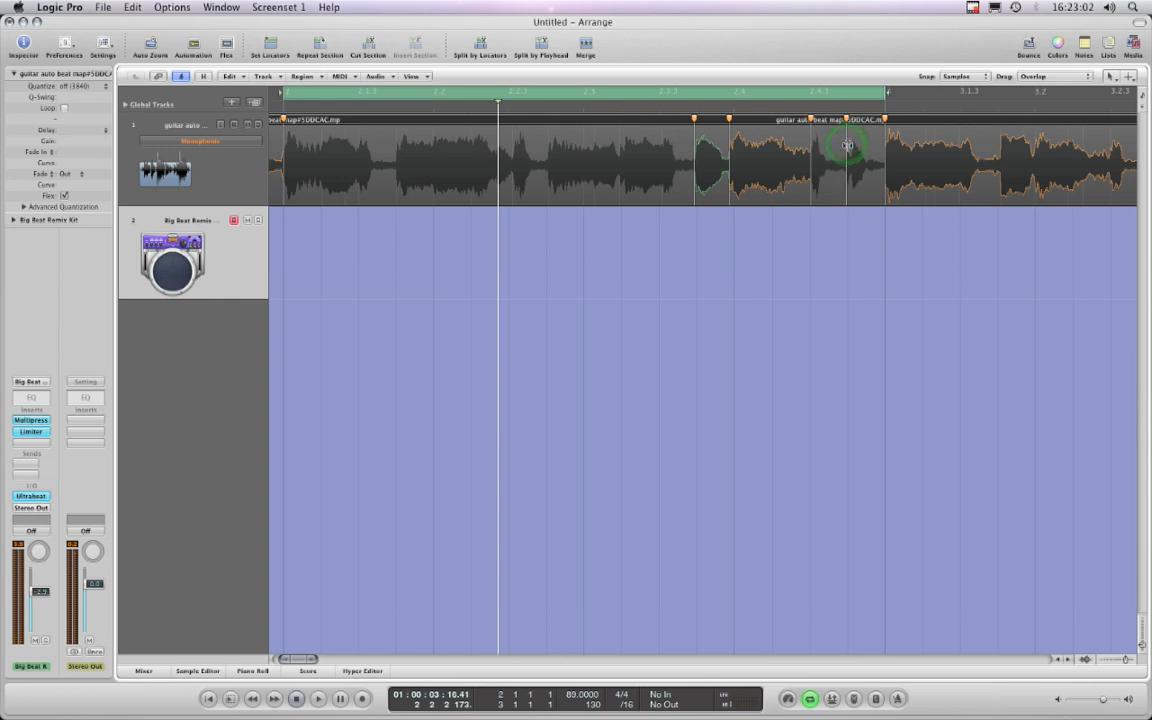
Flex the guitar transient near 2.4.4 and fine-tune its marker slightly before 2.4.4, checking each position by playback.
left_click_drag(847, 144, 847, 143)
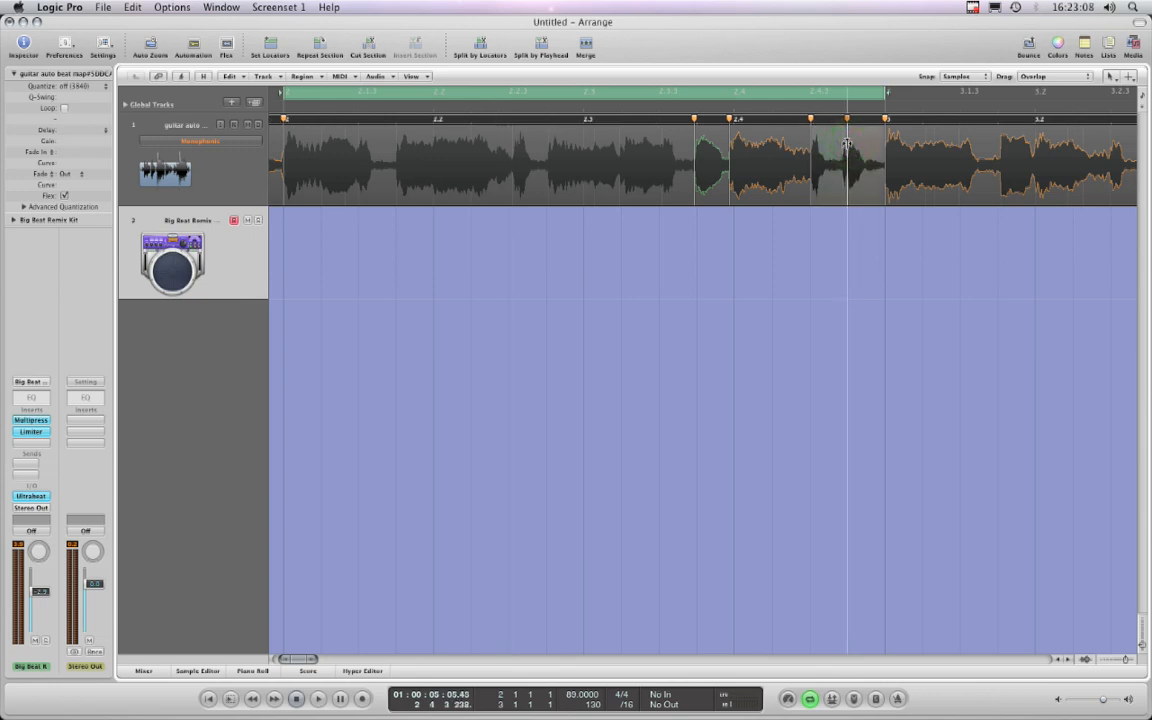
key("space")
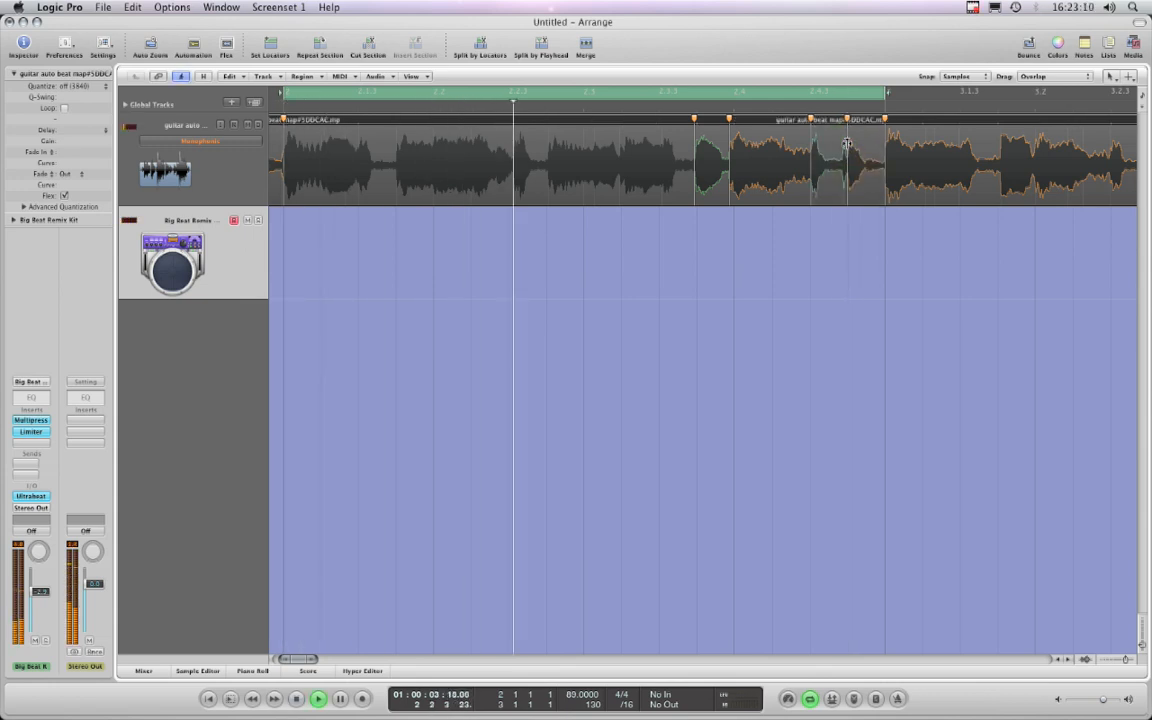
key("space")
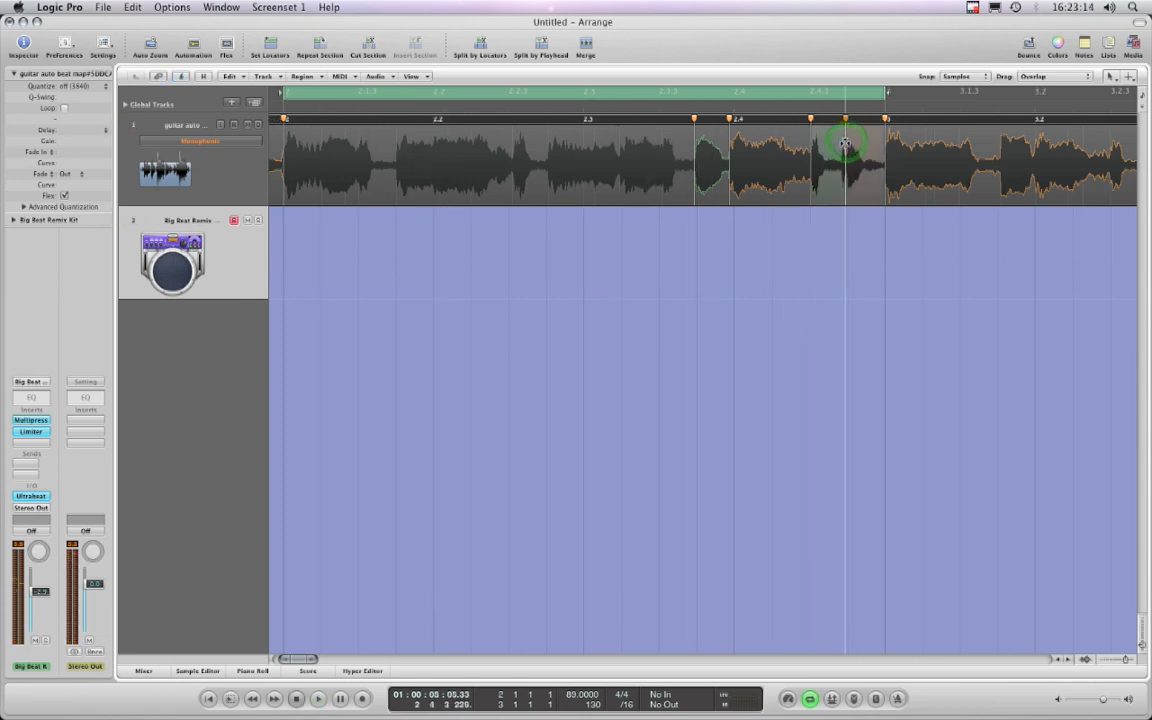
key("space")
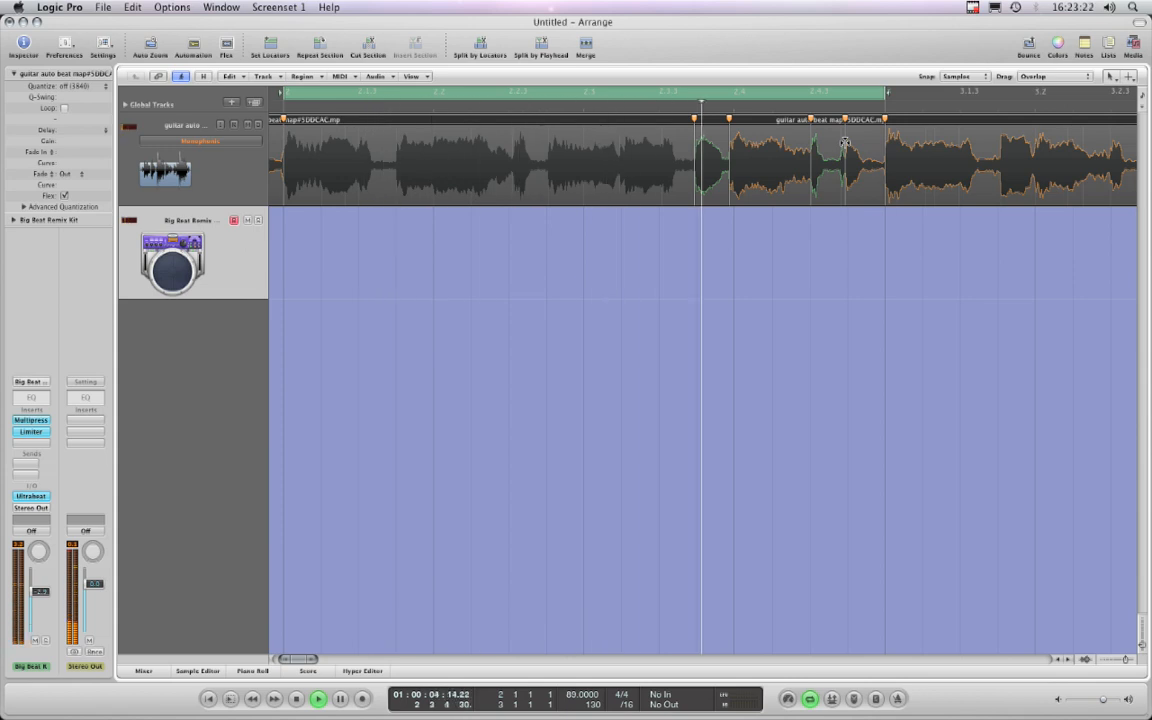
key("space")
Fine-tune the flex marker near 2.4.3, trying it slightly earlier and settling it just after 2.4.3, with playback after each move.
left_click_drag(811, 142, 808, 143)
key("space")
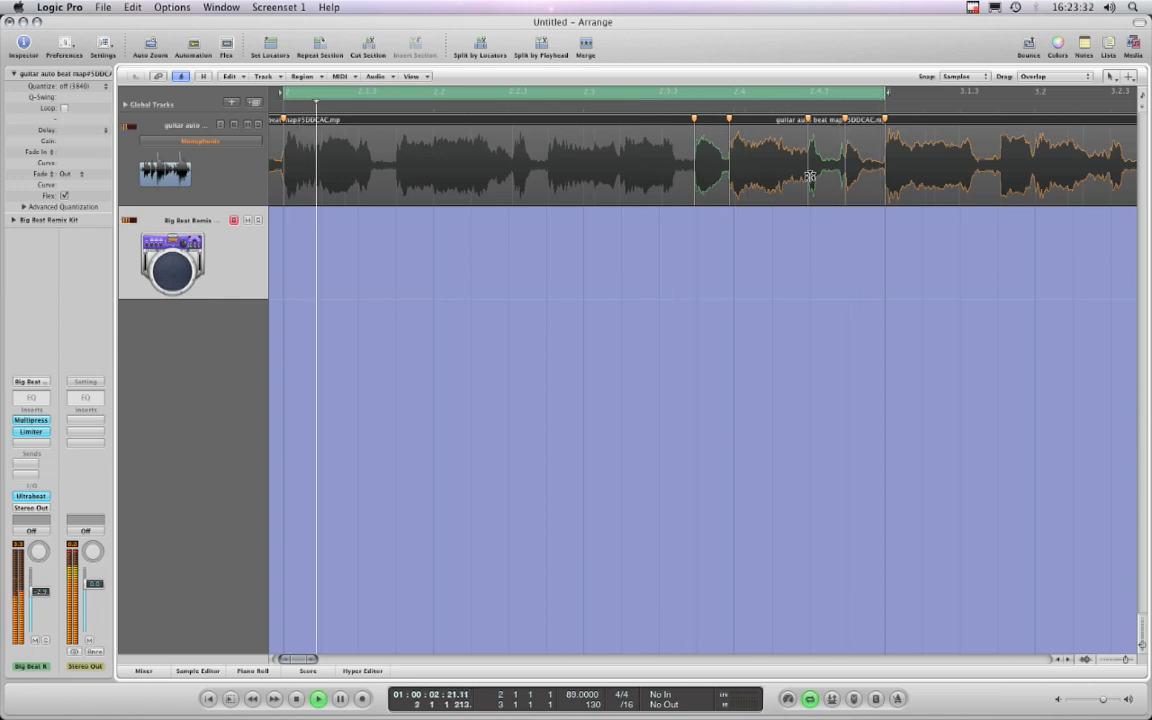
key("space")
left_click_drag(808, 138, 813, 138)
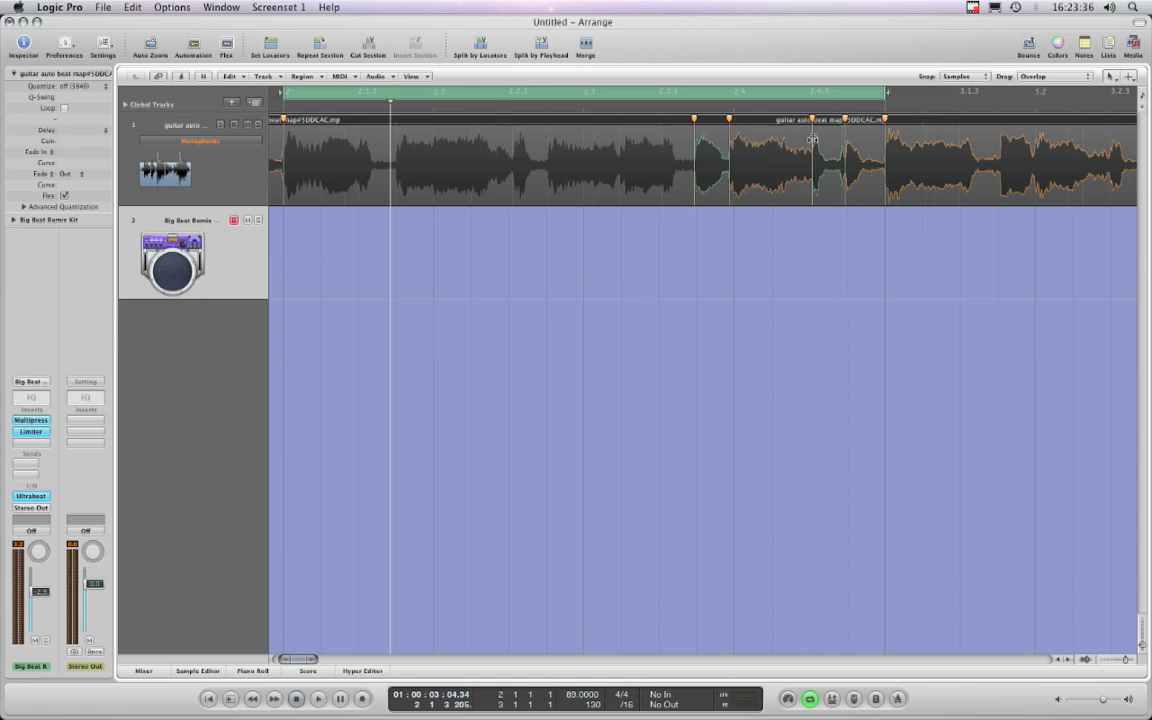
key("space")
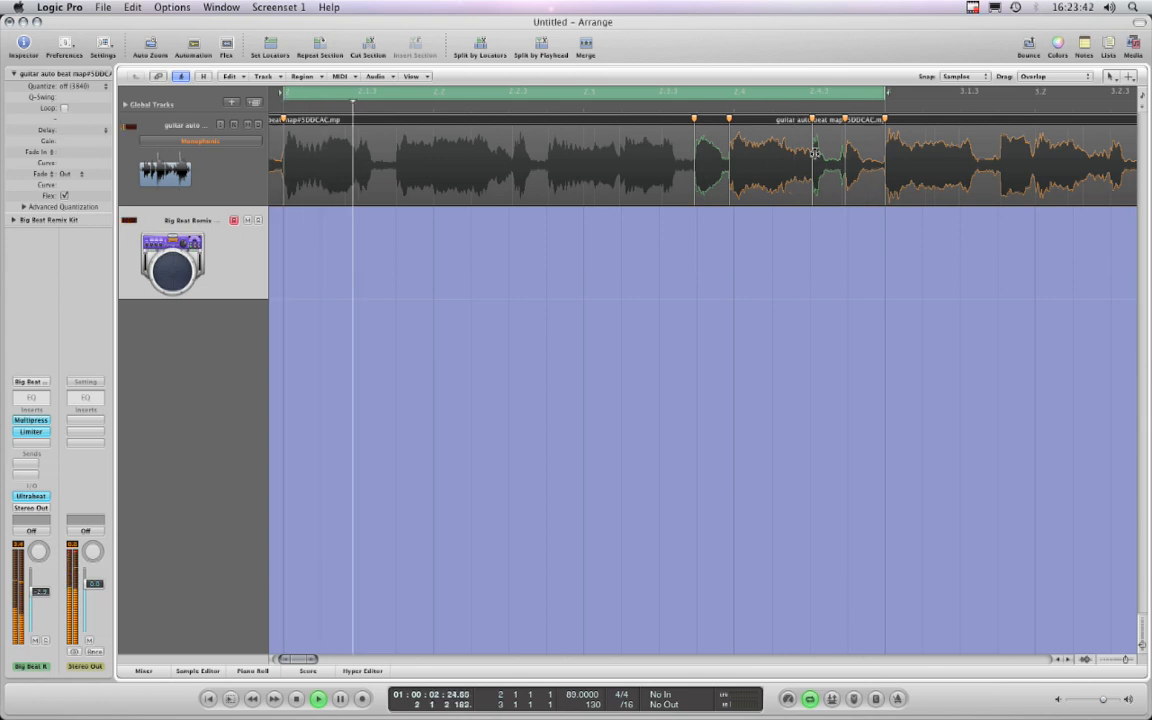
key("space")
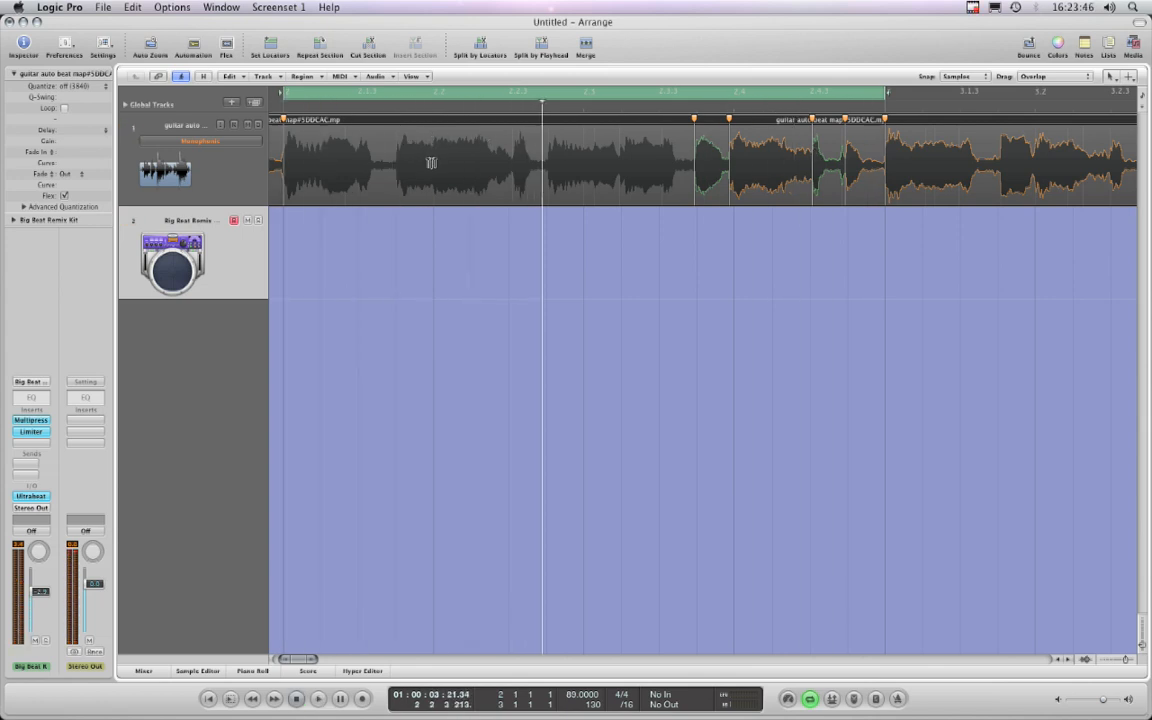
Add flex markers around 2.2, set the middle one slightly before the beat, and play the looped bar.
left_click(431, 155)
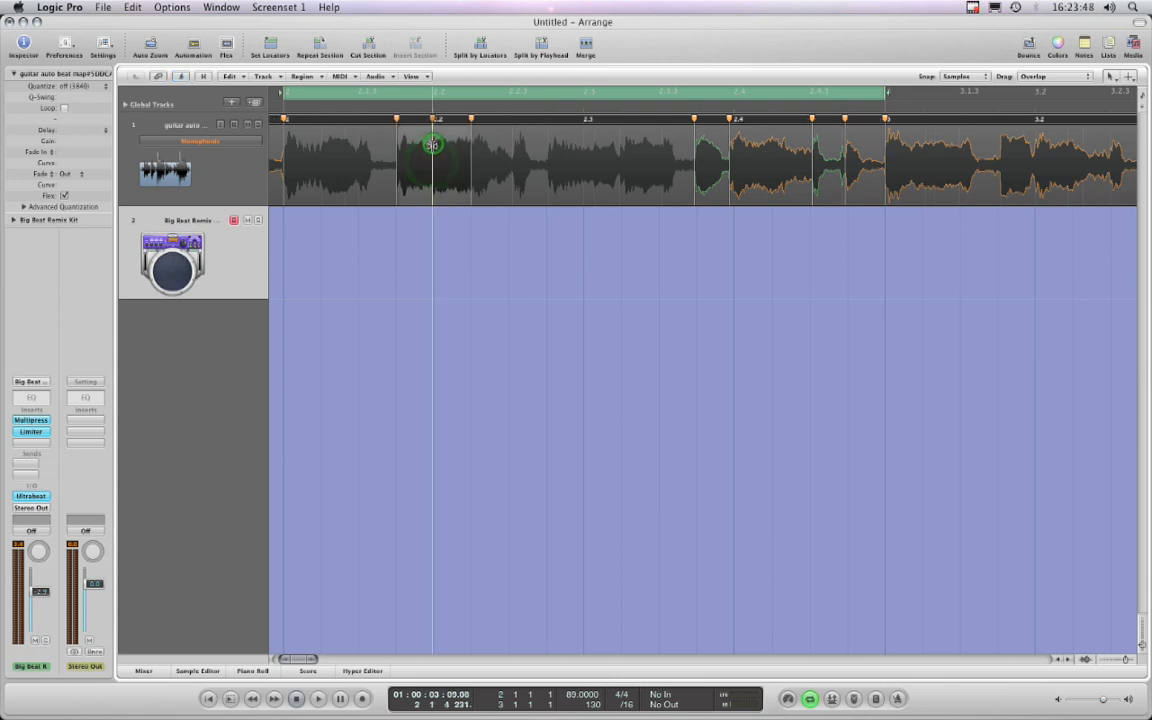
key("space")
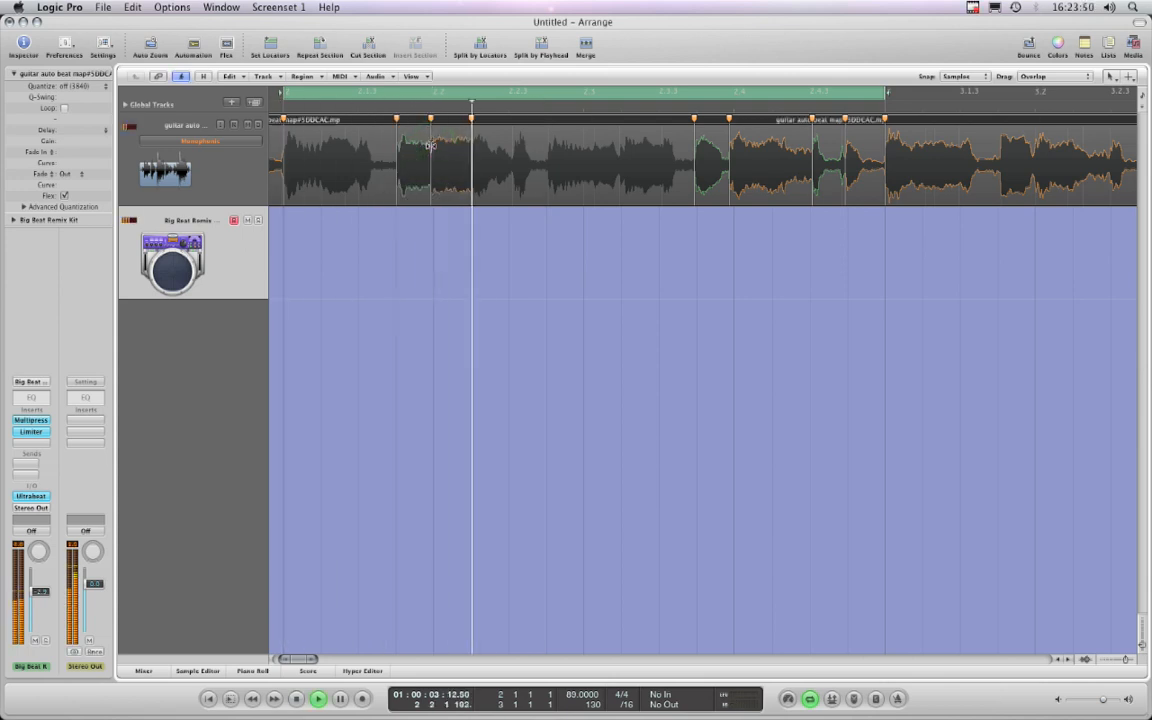
key("space")
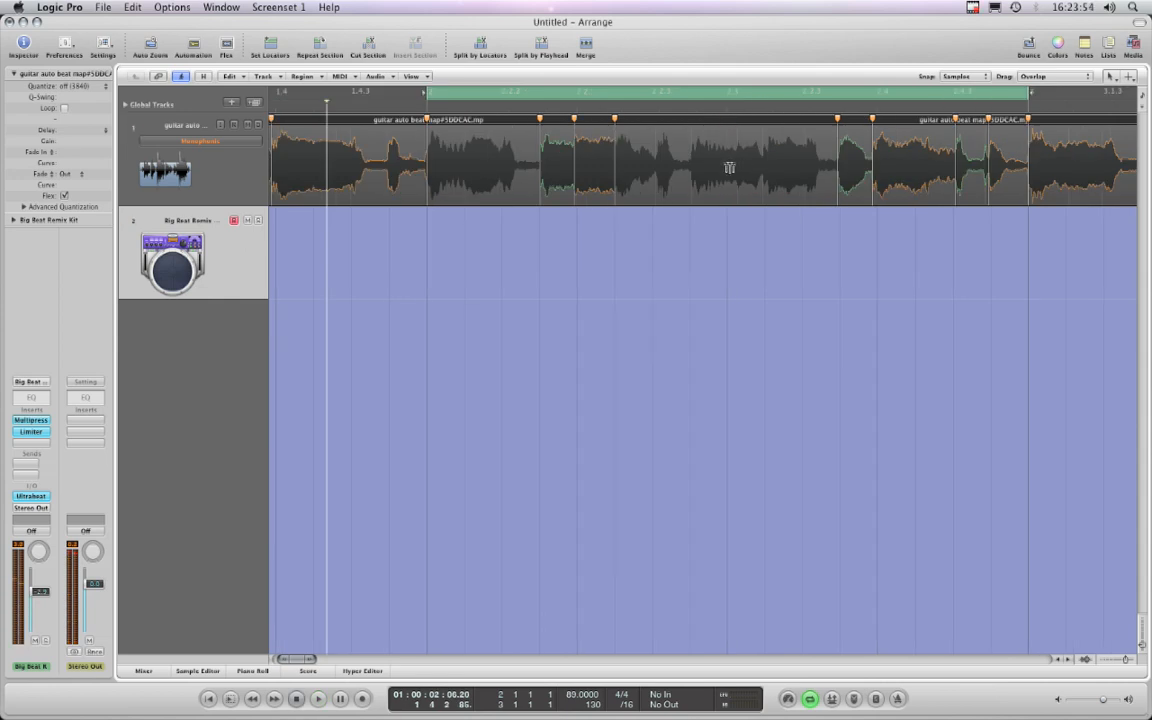
key("space")
key("space")
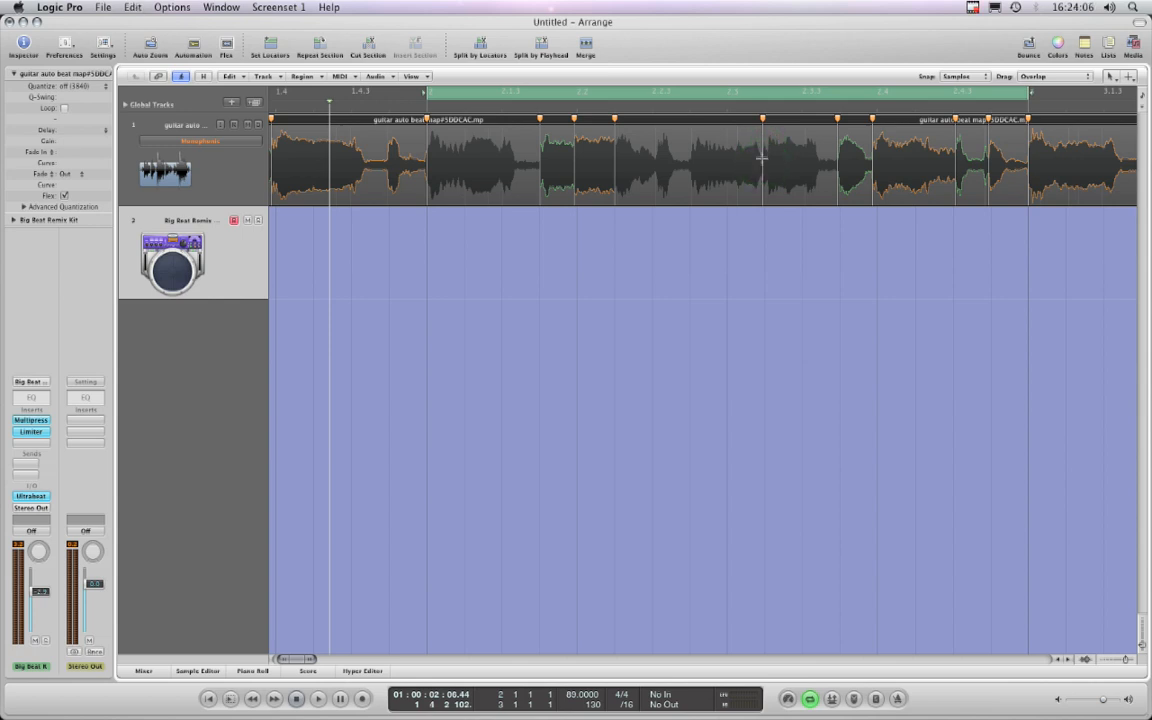
Undo the single flex marker near 2.3.2, flex that transient together with its neighbours to just before 2.3.2, and play the result.
key("super+z")
left_click(762, 162)
left_click_drag(763, 144, 763, 145)
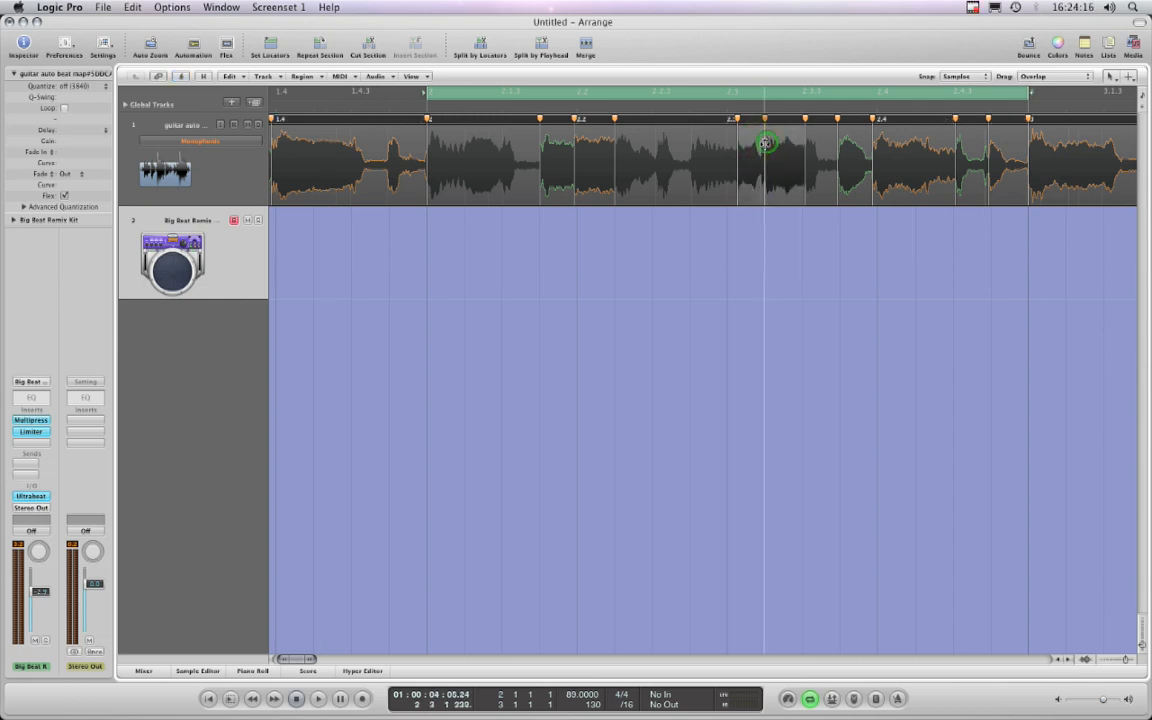
key("space")
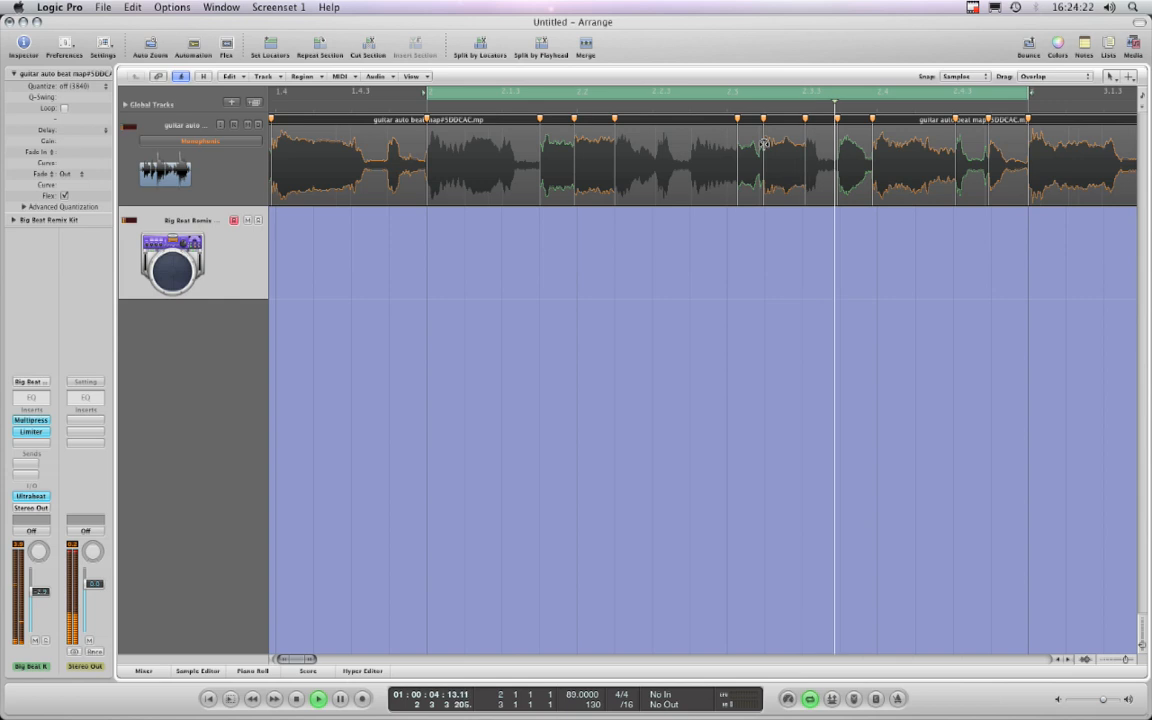
key("space")
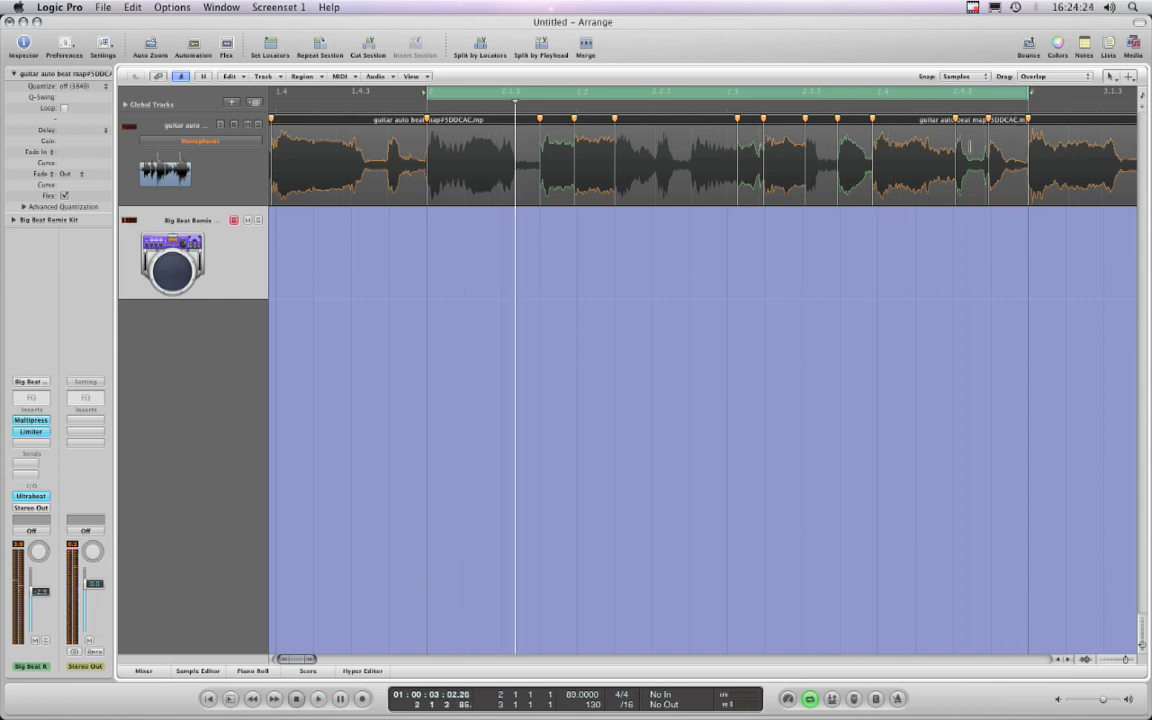
Move the flex markers near 2.4.3 and 2.4.4 slightly later and play the looped bar.
left_click(956, 146)
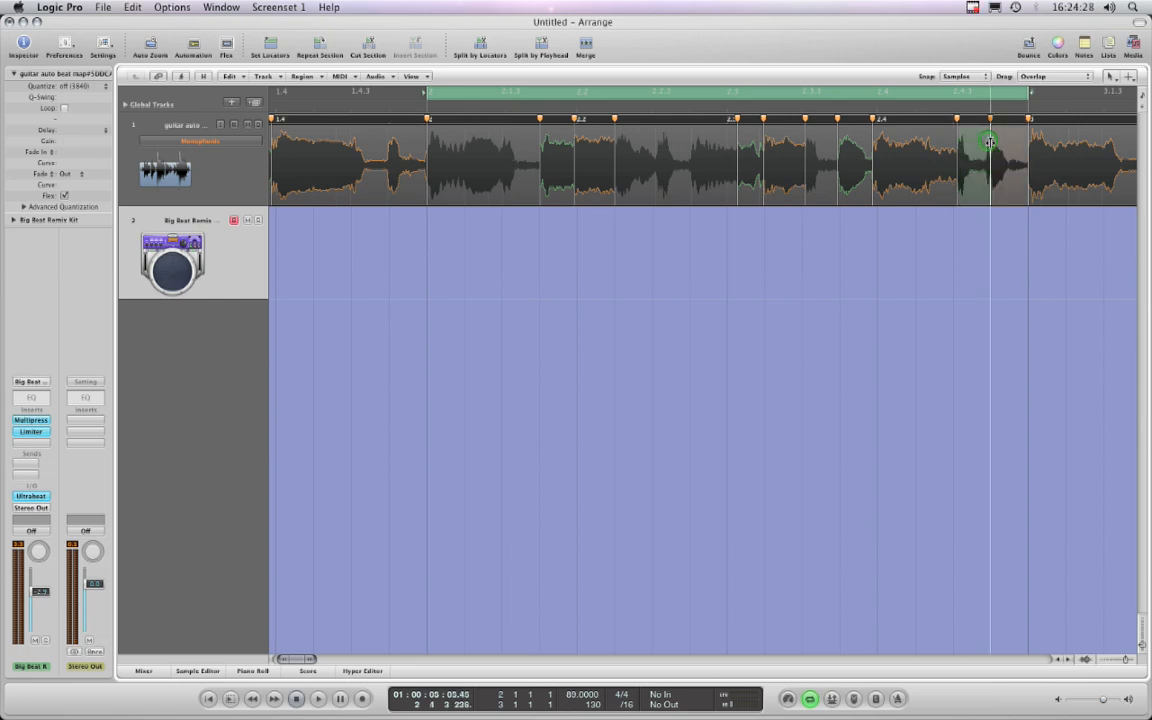
key("space")
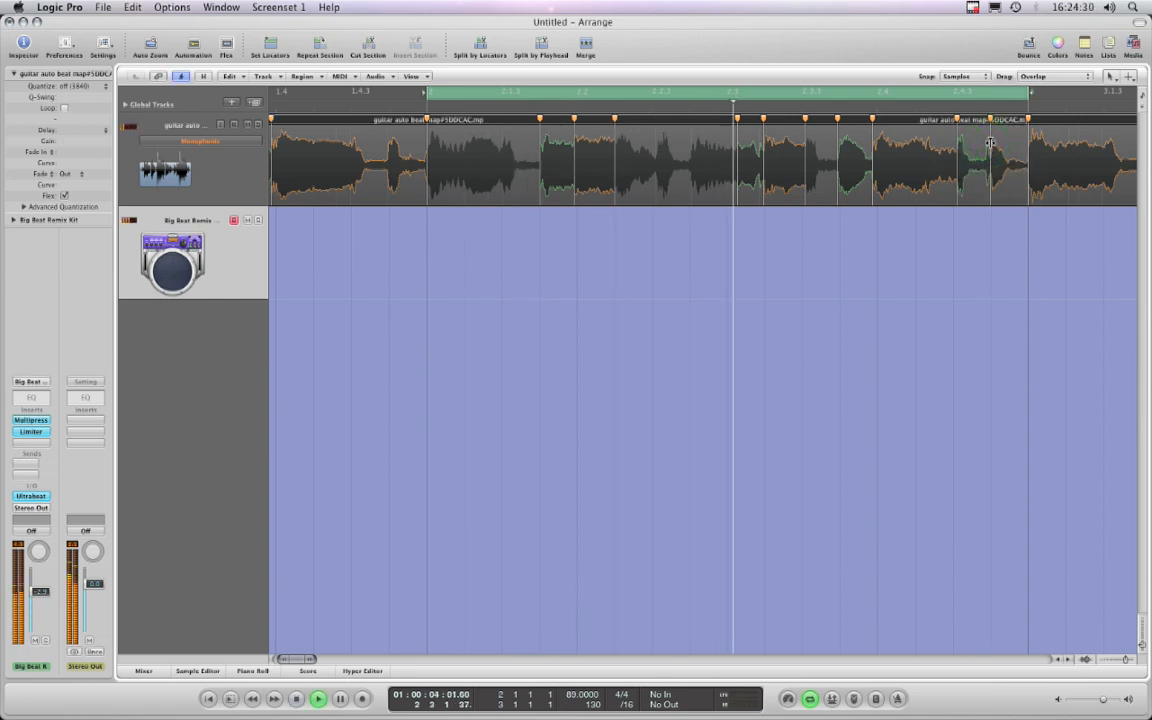
key("space")
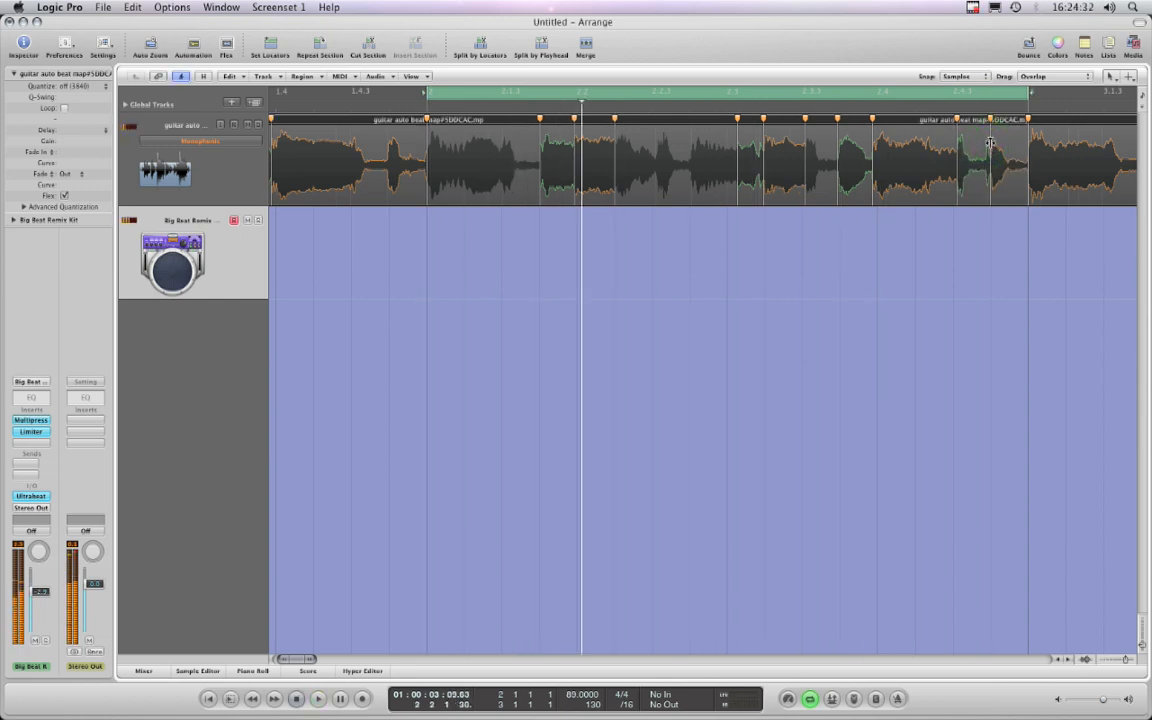
Set snapping to Beat and move the cycle range from bar 2 to bar 8 at the end of the guitar recording.
left_click_drag(316, 664, 308, 663)
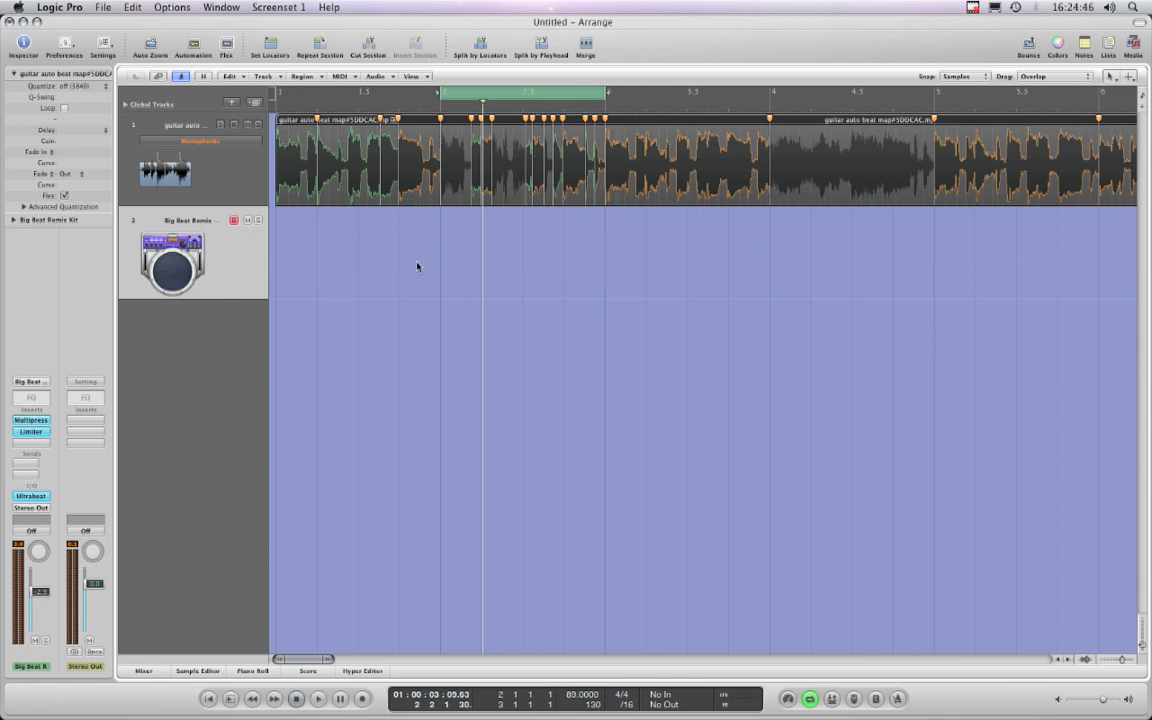
left_click(433, 104)
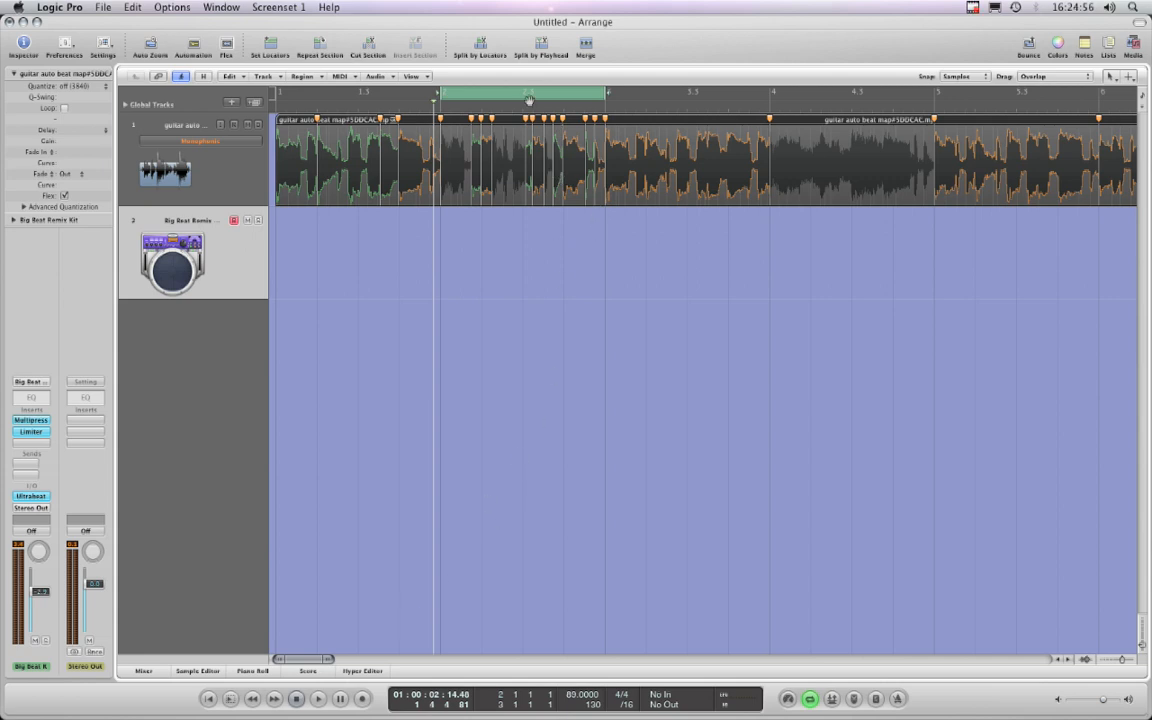
left_click(985, 80)
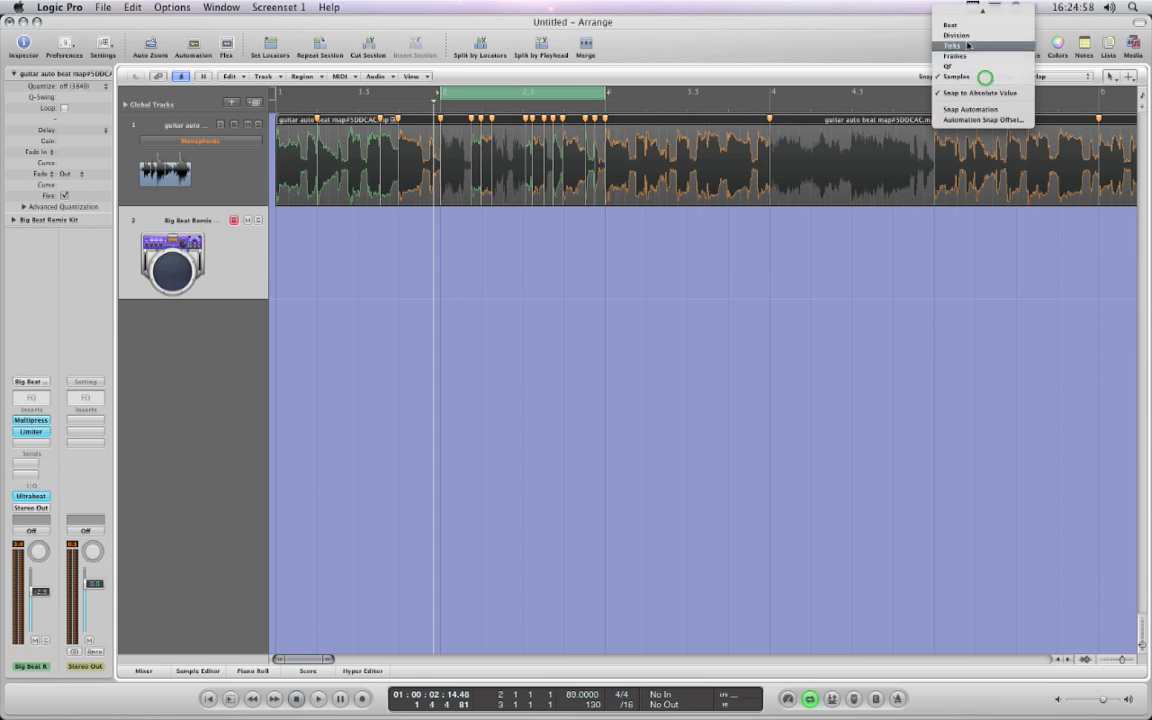
left_click(965, 31)
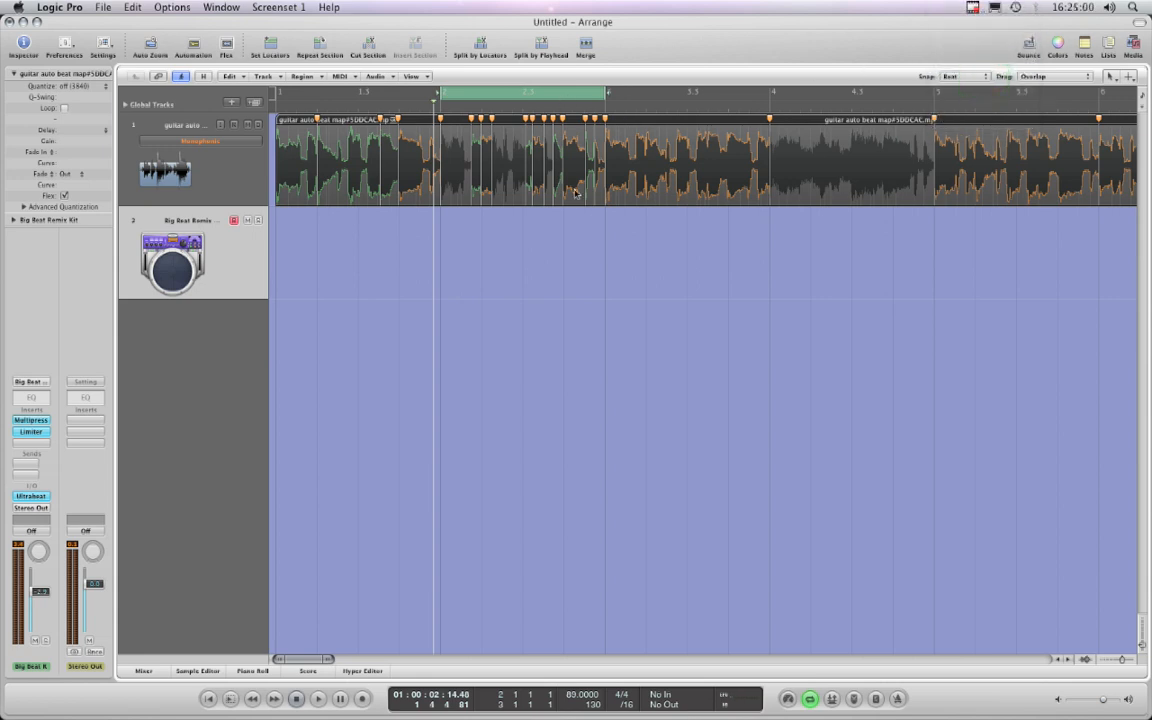
left_click_drag(313, 662, 320, 662)
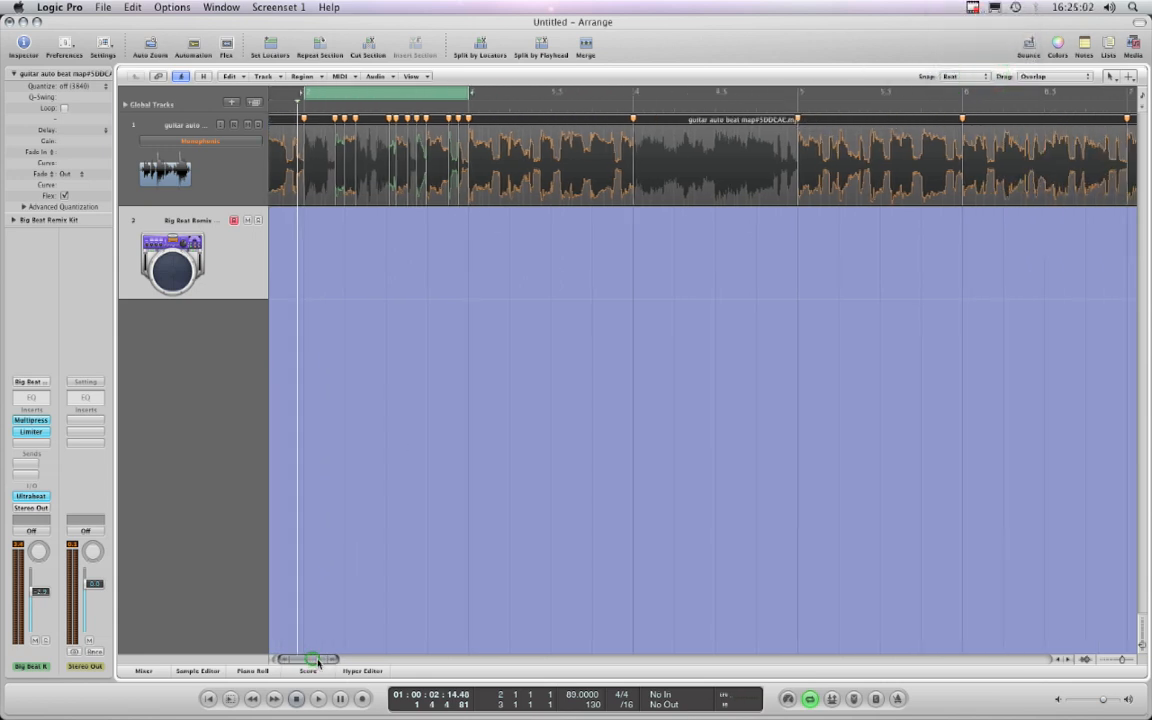
left_click_drag(337, 662, 350, 655)
left_click_drag(403, 99, 917, 99)
Play the looped bar 8 with the drums and examine the guitar waveform against the grid up close.
key("space")
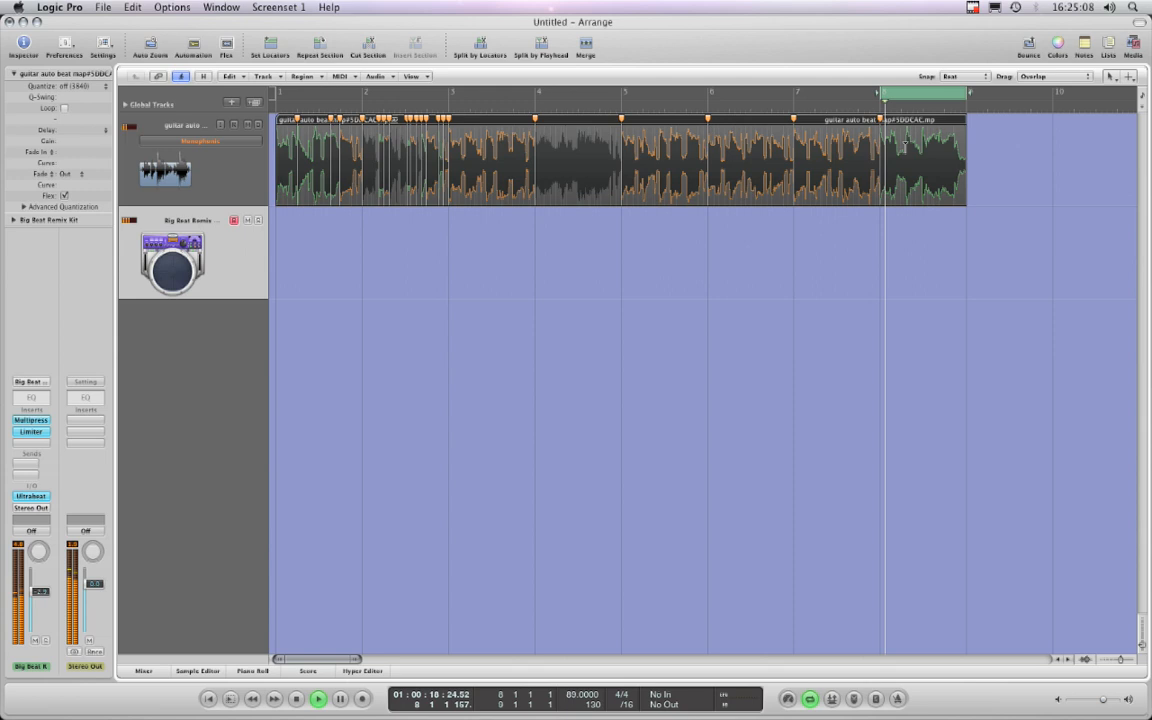
left_click_drag(1120, 659, 1129, 661)
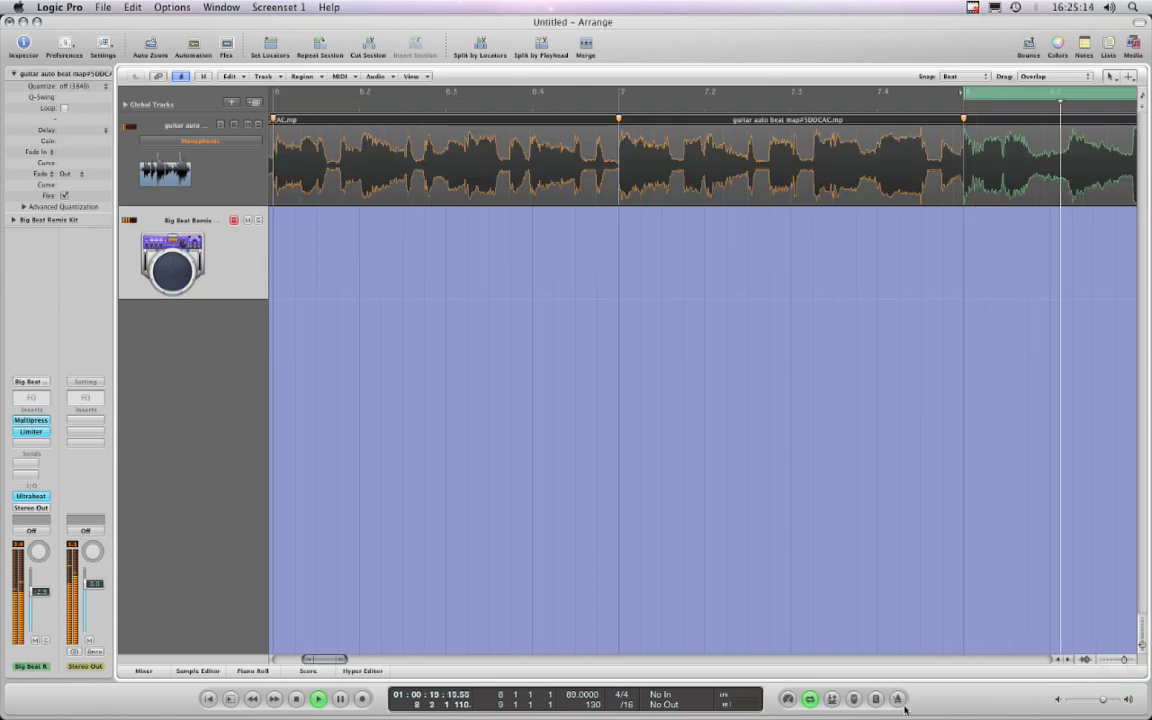
left_click(676, 660)
left_click(676, 660)
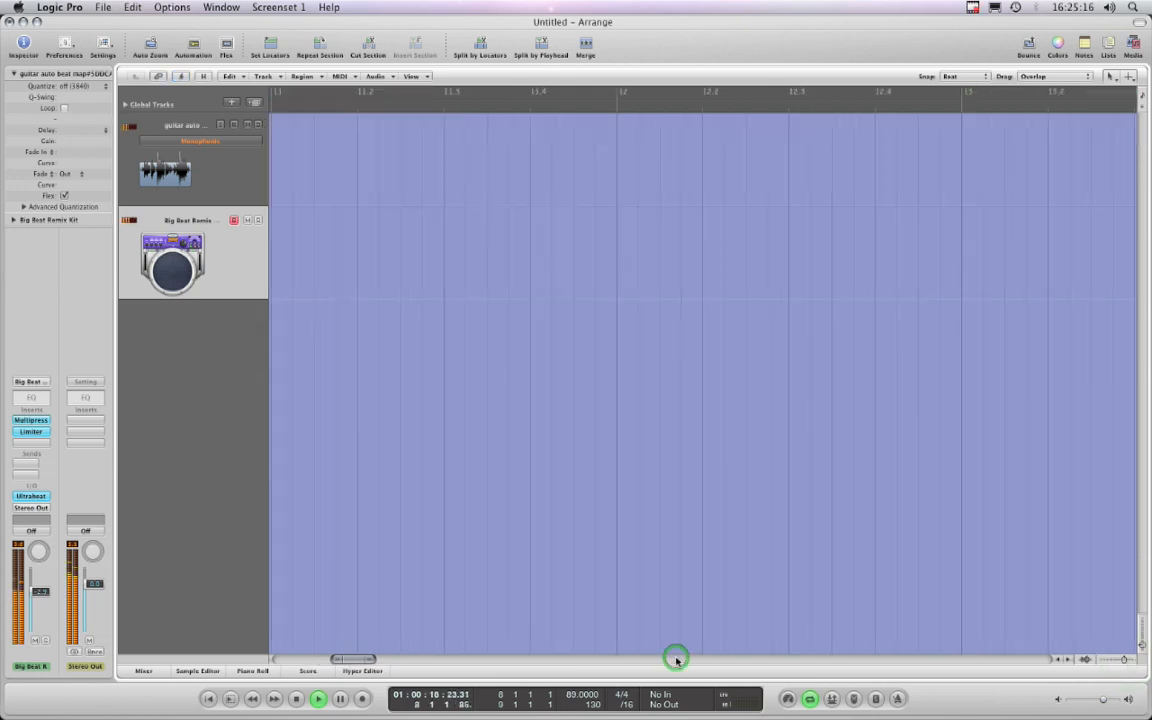
left_click_drag(347, 662, 342, 660)
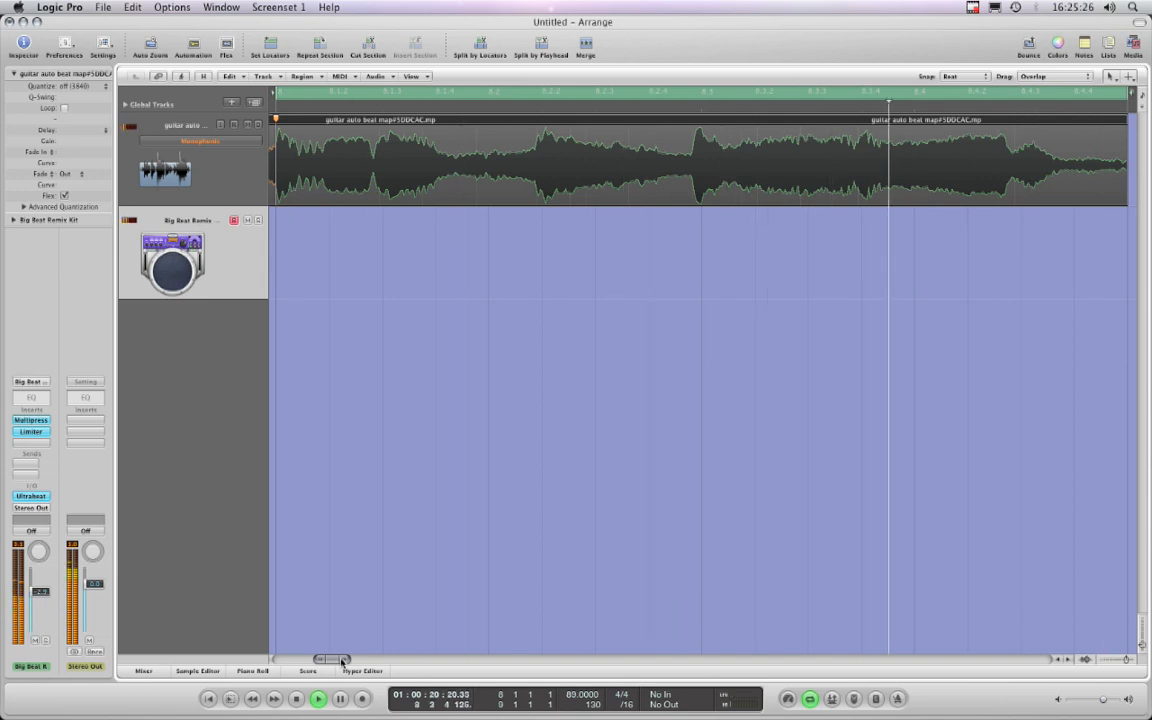
key("space")
left_click_drag(335, 663, 327, 662)
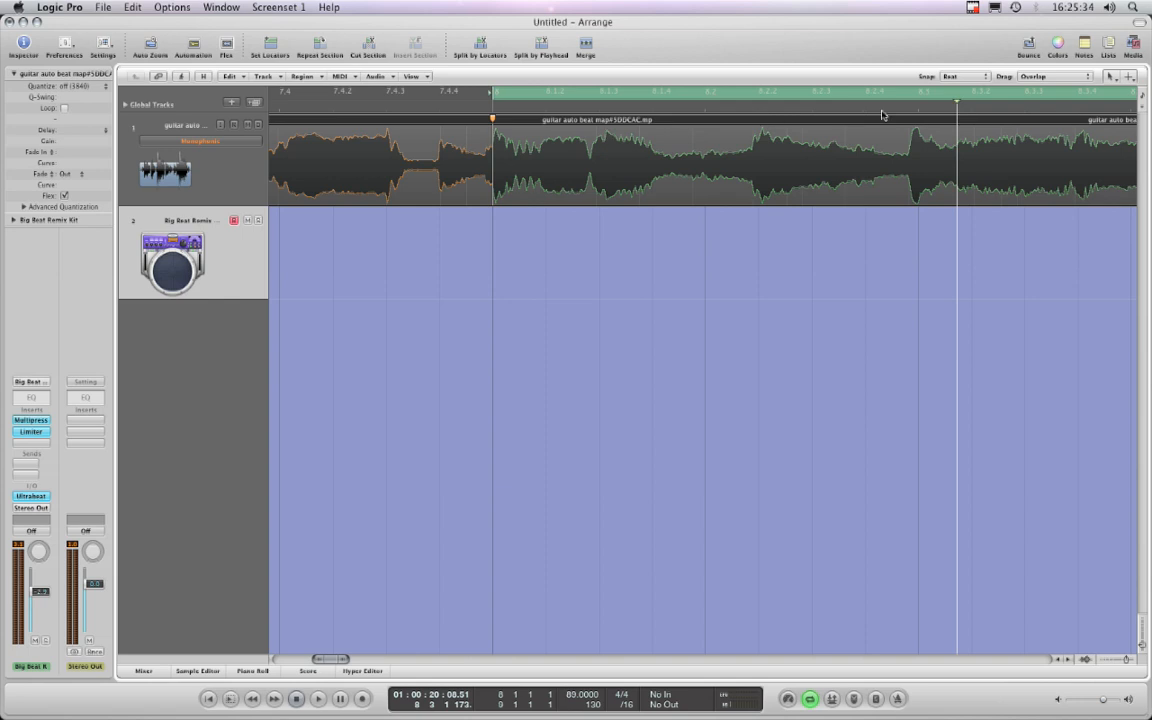
Set snapping to Samples, fine-tune the flexed guitar transient at the start of bar 8, and play the result.
left_click(981, 82)
left_click(980, 80)
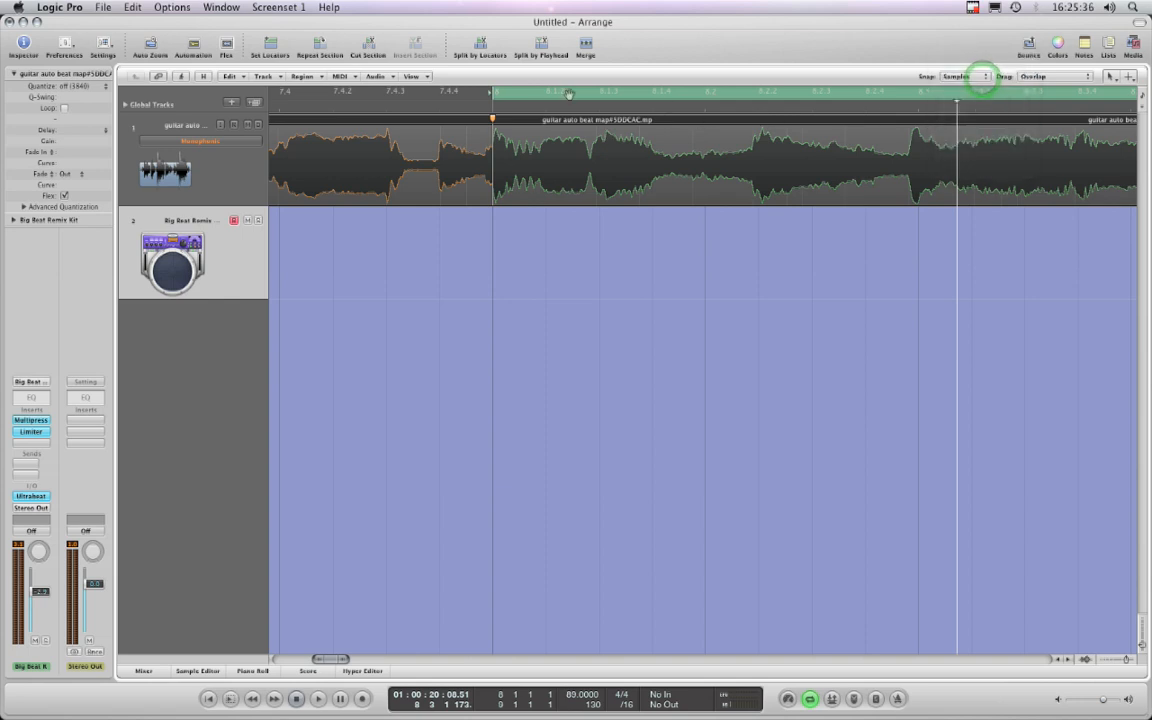
left_click(490, 110)
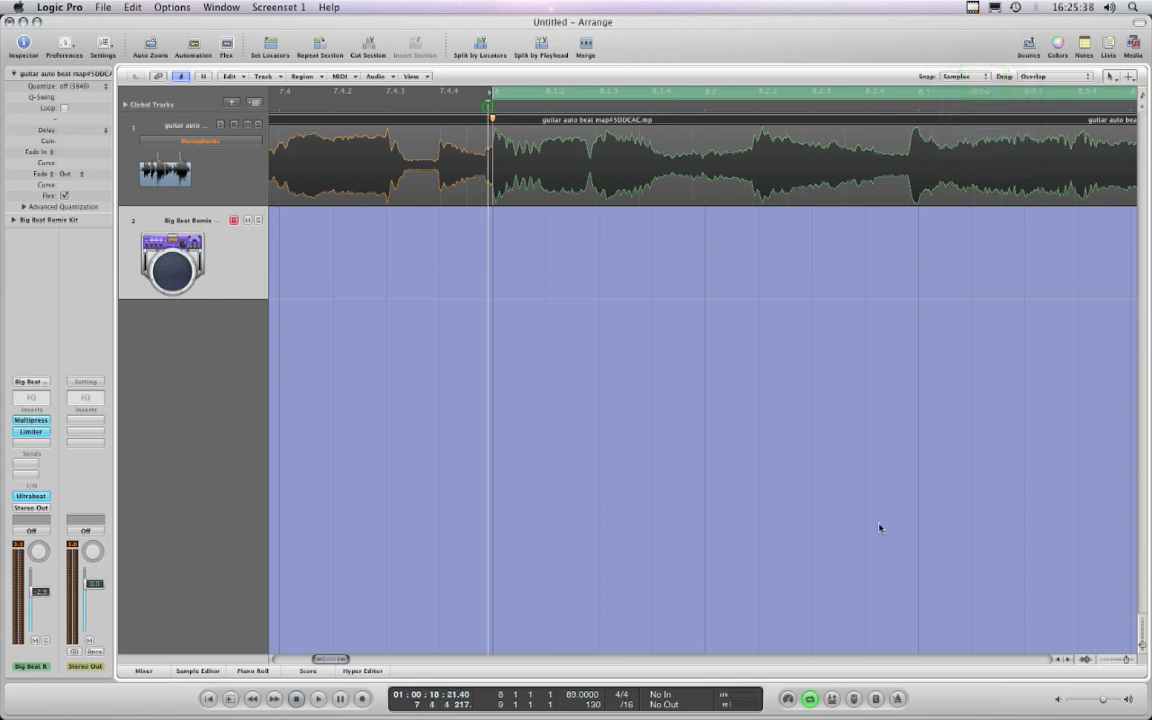
left_click(1133, 663)
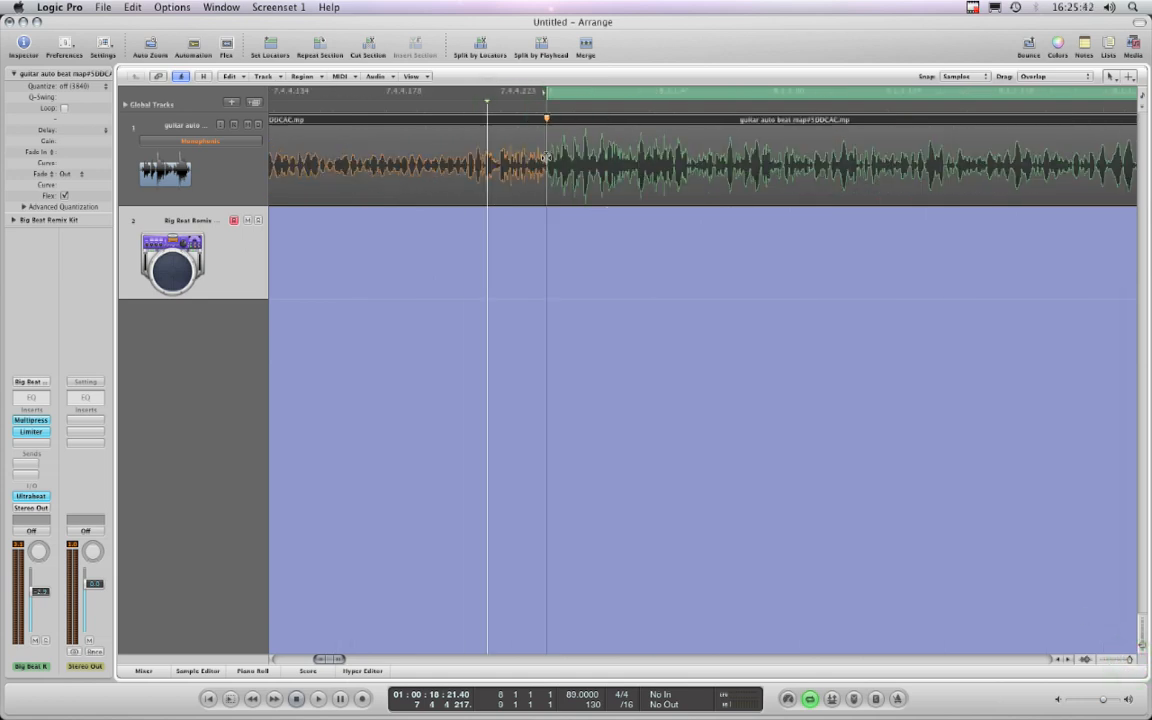
mouse_move(546, 157)
left_mouse_down()
mouse_move(528, 157)
mouse_move(546, 157)
left_mouse_up()
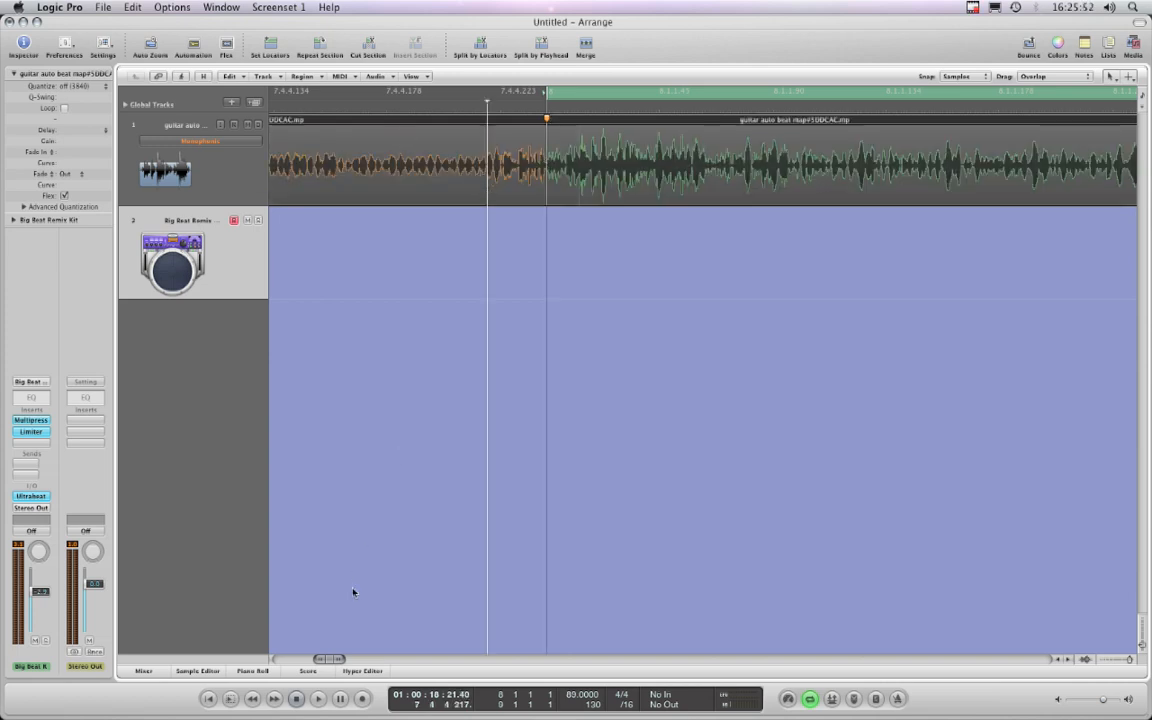
mouse_move(339, 660)
left_mouse_down()
mouse_move(327, 661)
mouse_move(337, 659)
left_mouse_up()
key("space")
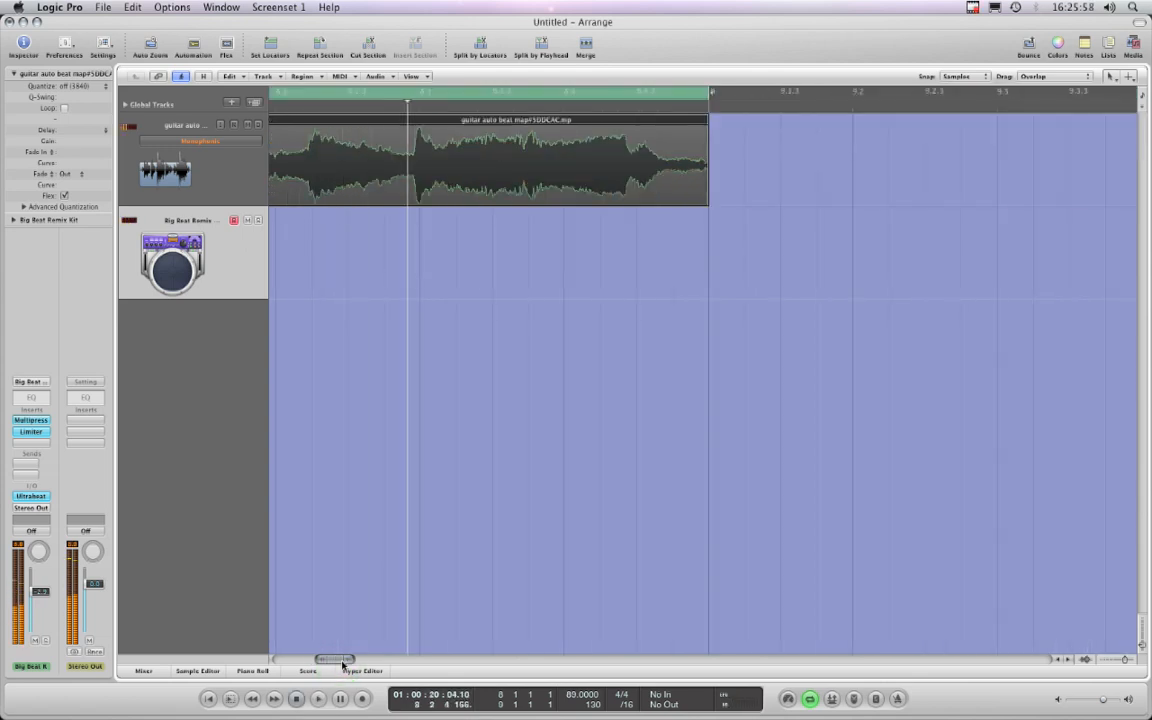
Set snapping back to Beat, extend the cycle range to start at bar 7, and play bars 7 and 8.
left_click(325, 661)
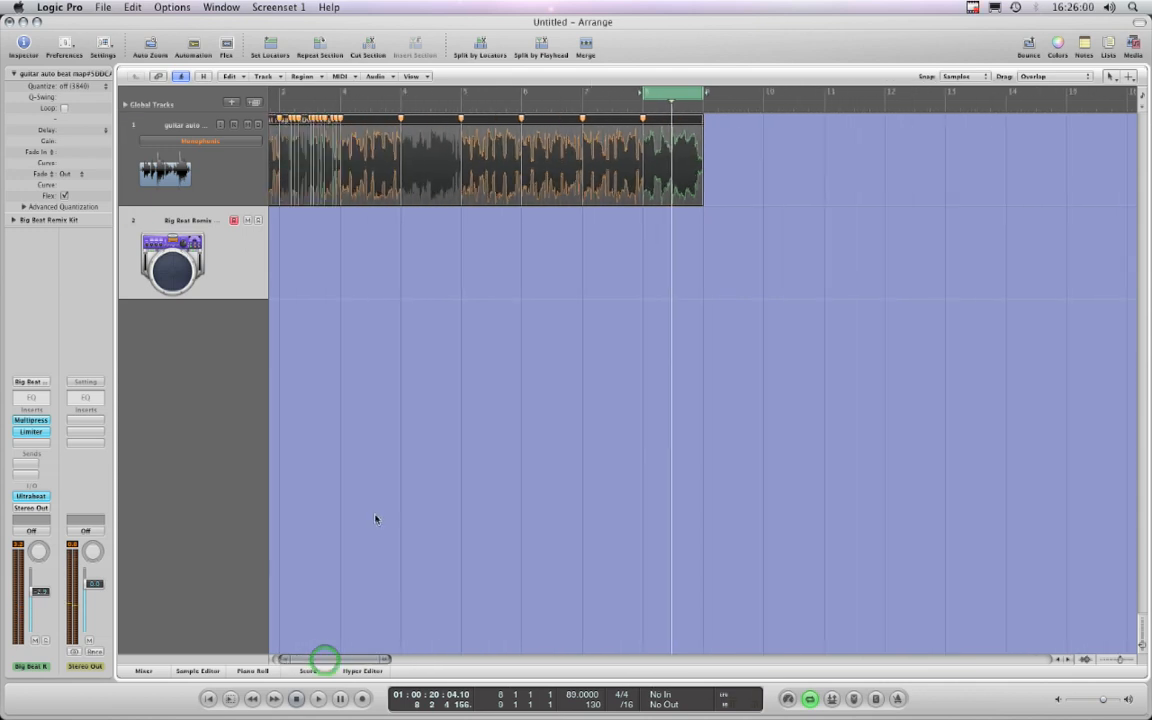
left_click(984, 78)
left_click(975, 35)
left_click_drag(642, 93, 582, 93)
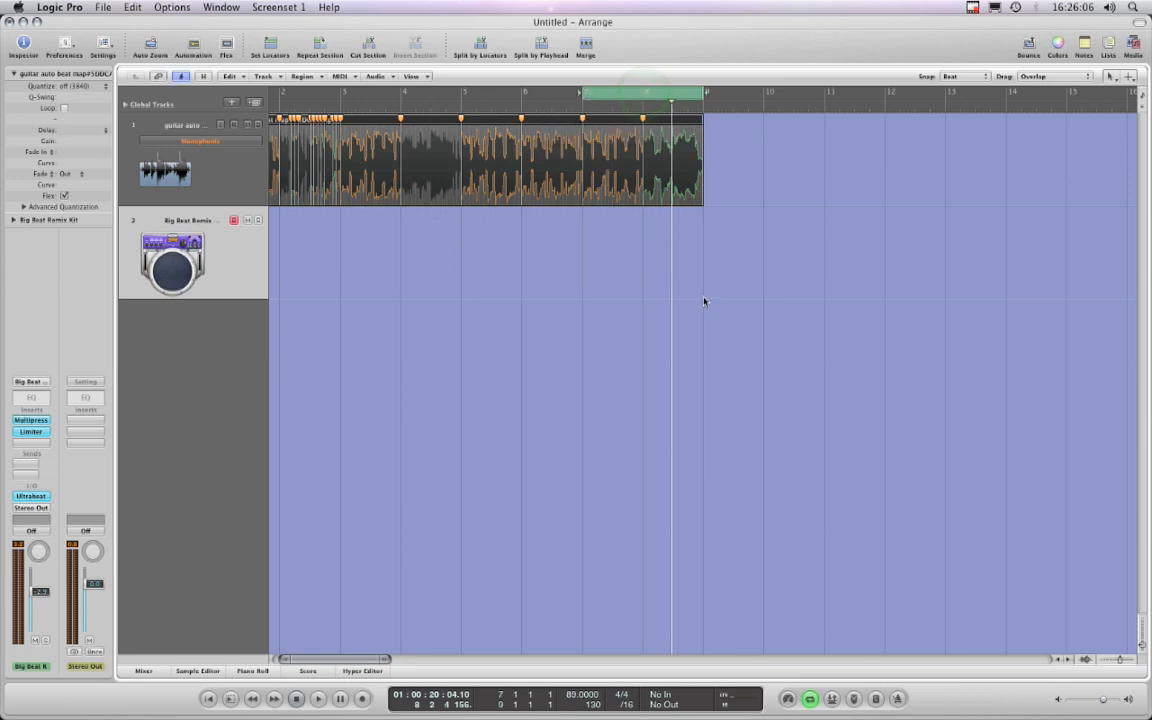
key("space")
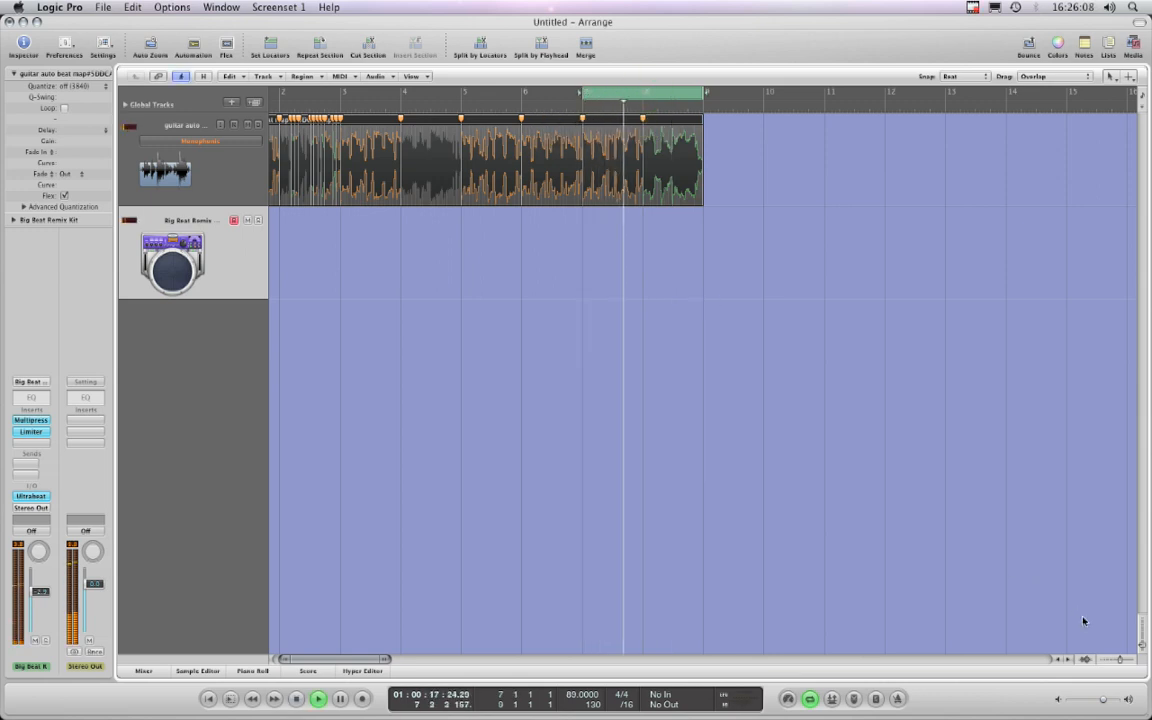
left_click_drag(1120, 660, 1135, 662)
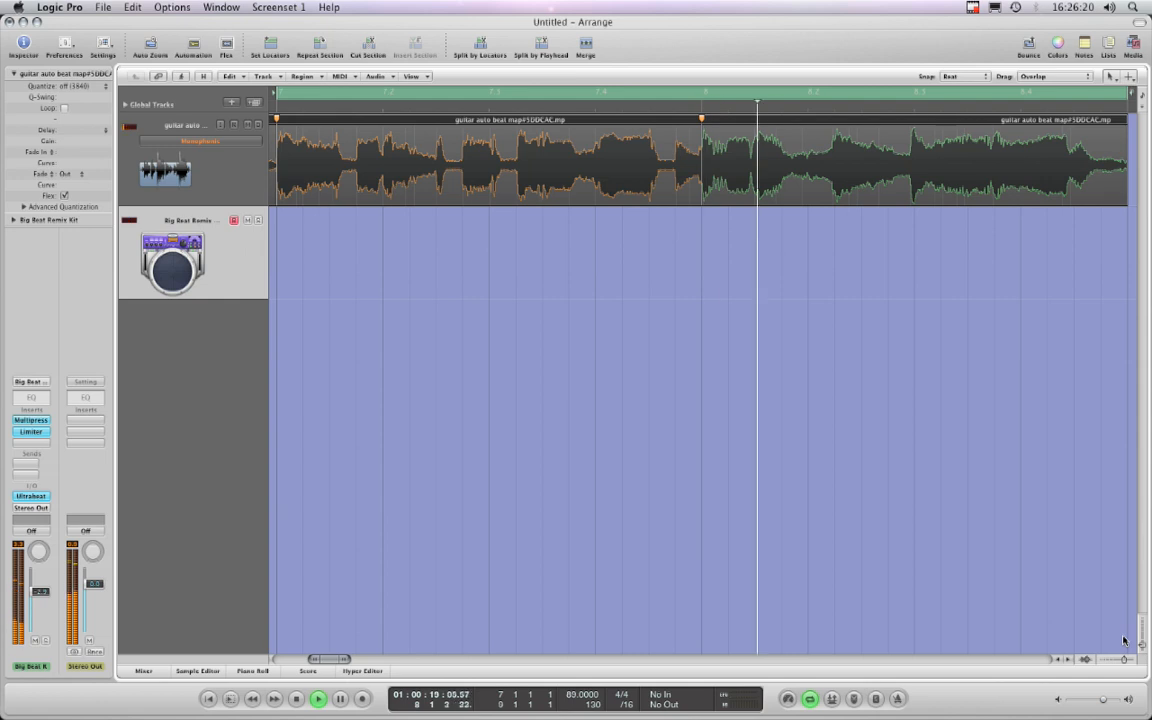
key("space")
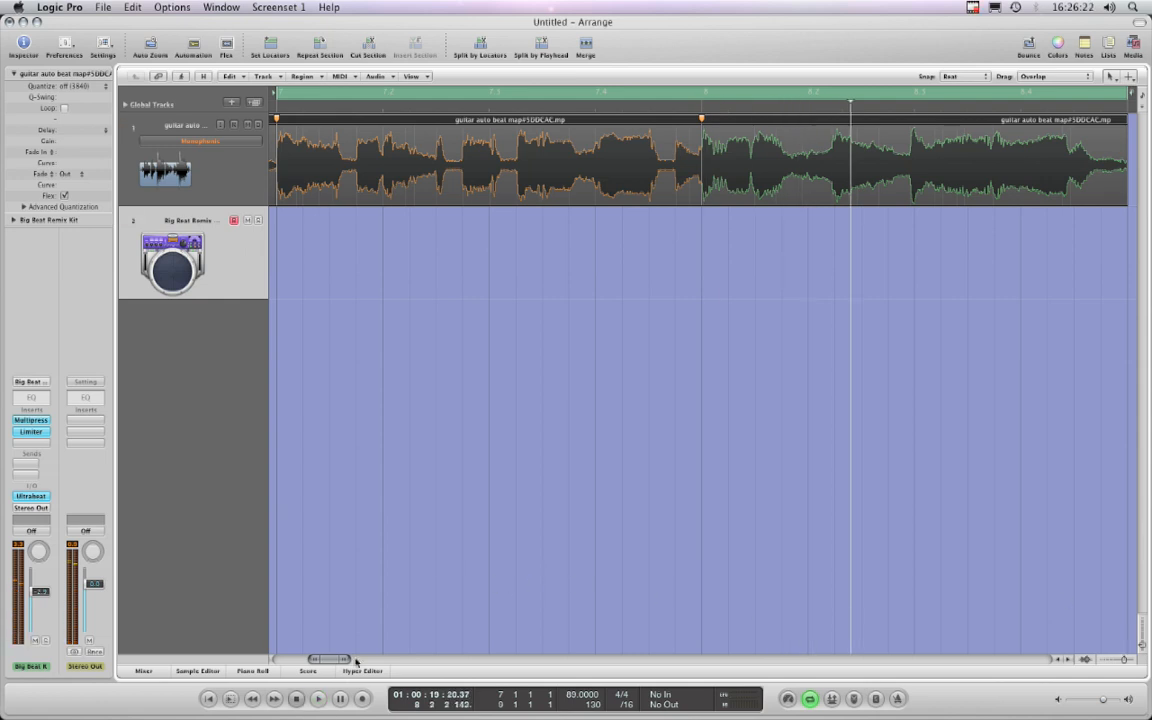
Extend the cycle range to the start of bar 1 over the whole guitar recording and set the time signature to 4/8.
left_click_drag(350, 662, 331, 664)
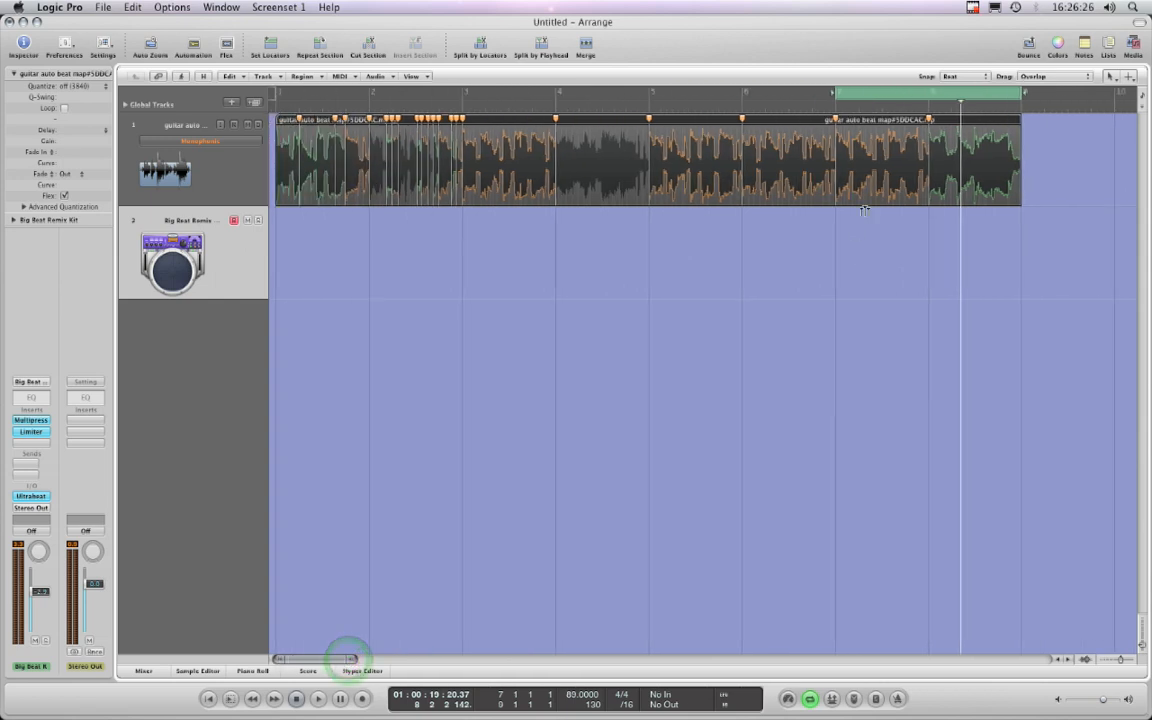
left_click_drag(836, 93, 278, 100)
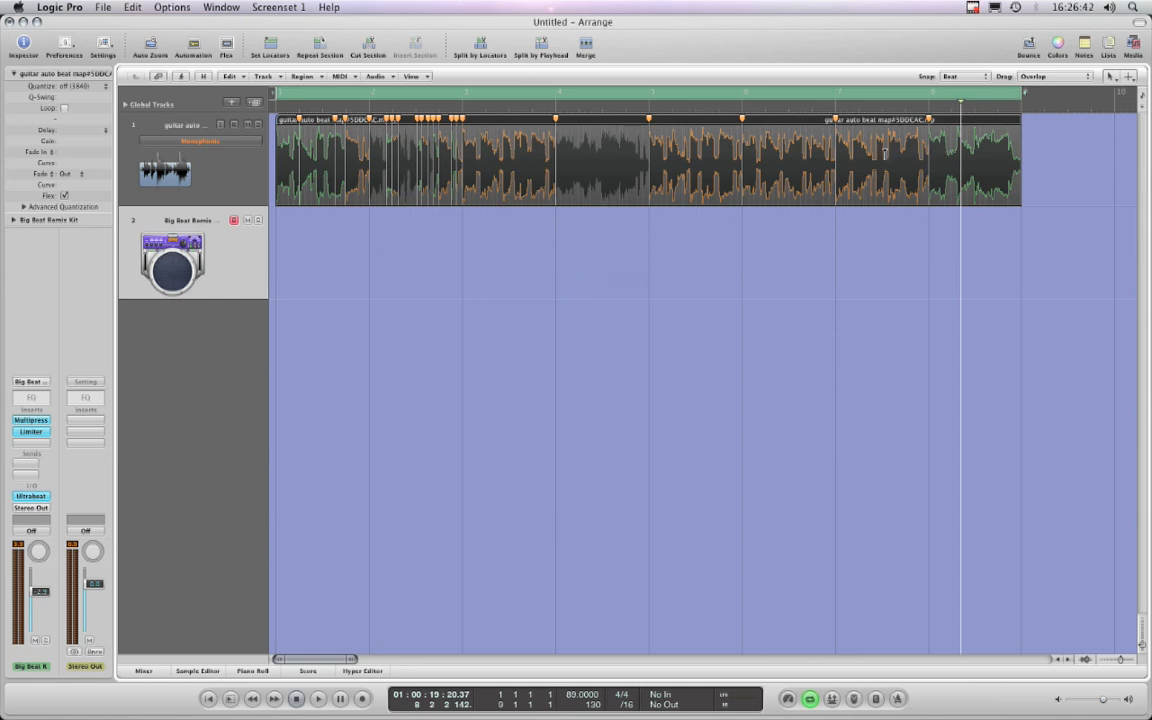
left_click(303, 699)
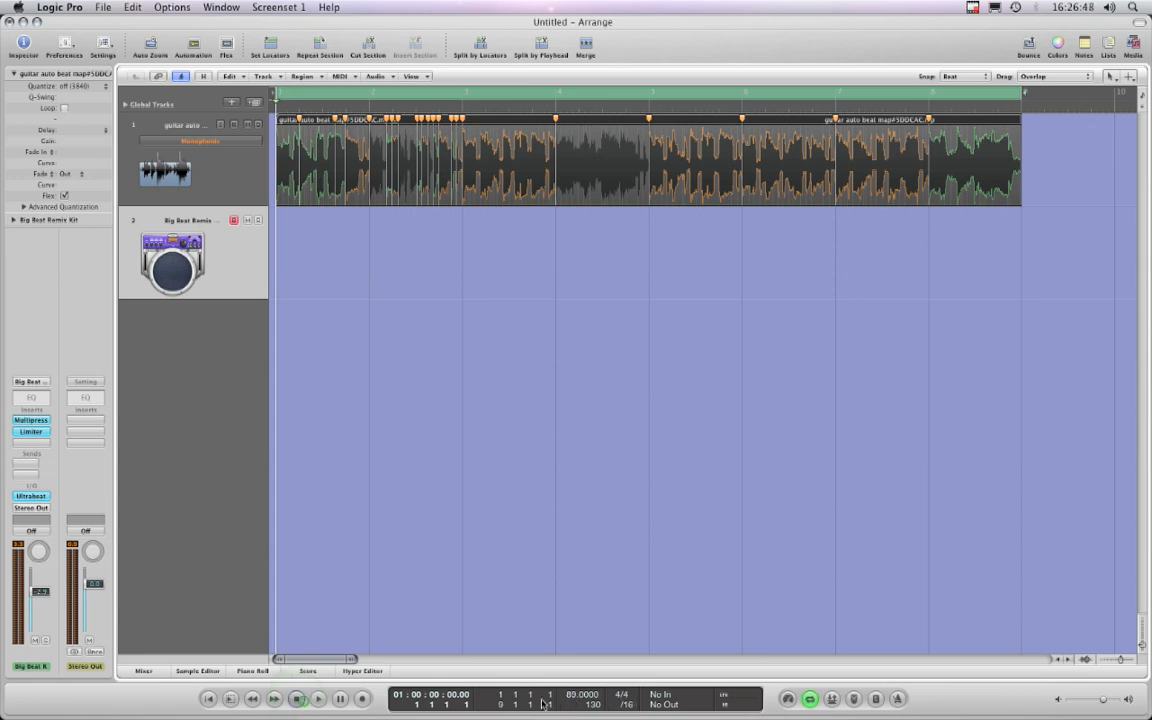
left_click_drag(625, 697, 625, 688)
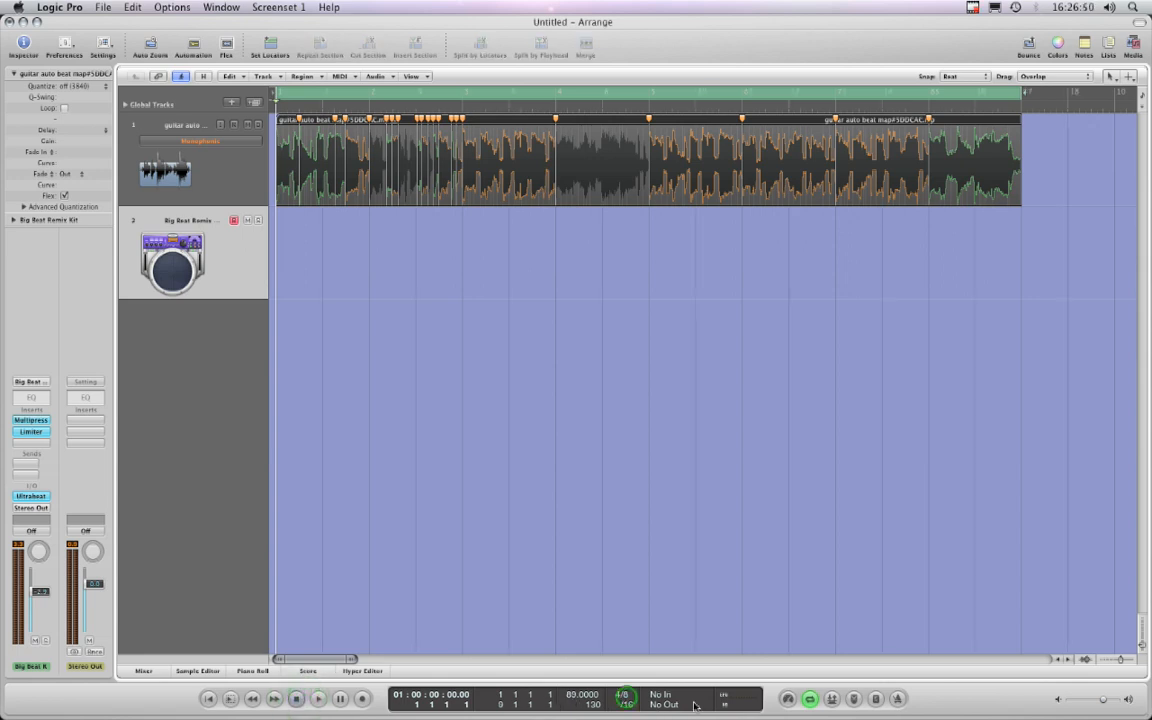
Turn on the metronome click and balance the drum and guitar track levels while playing the recording from the start.
left_click(228, 275)
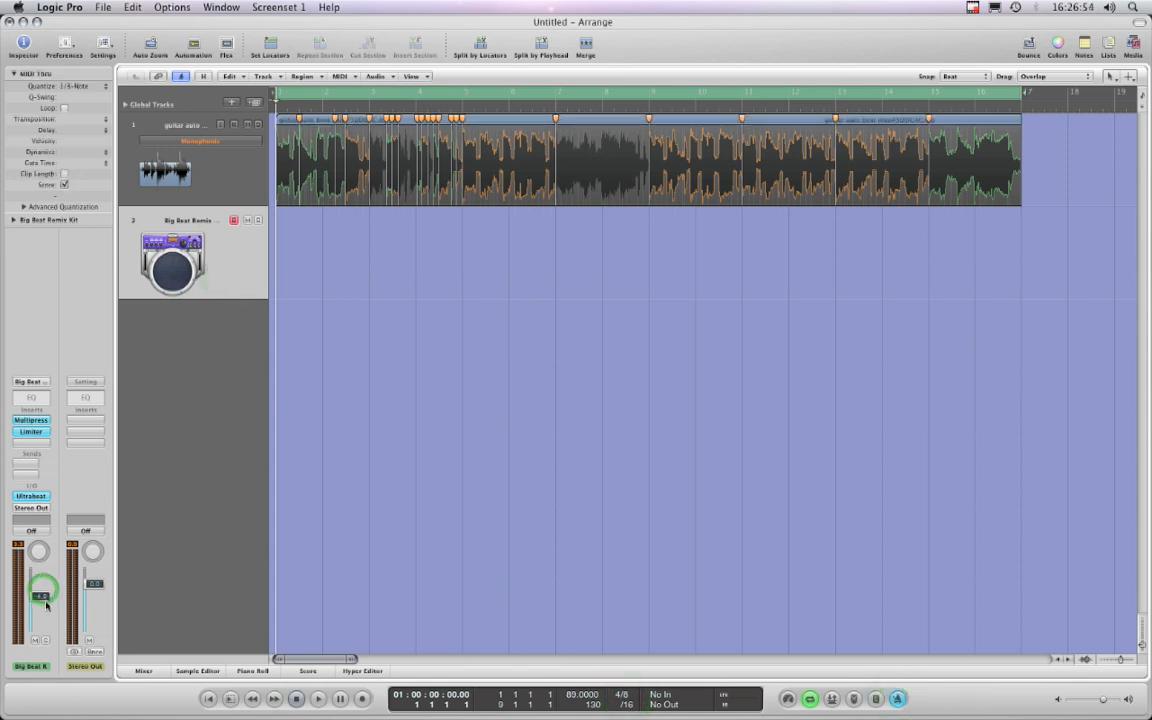
left_click(234, 183)
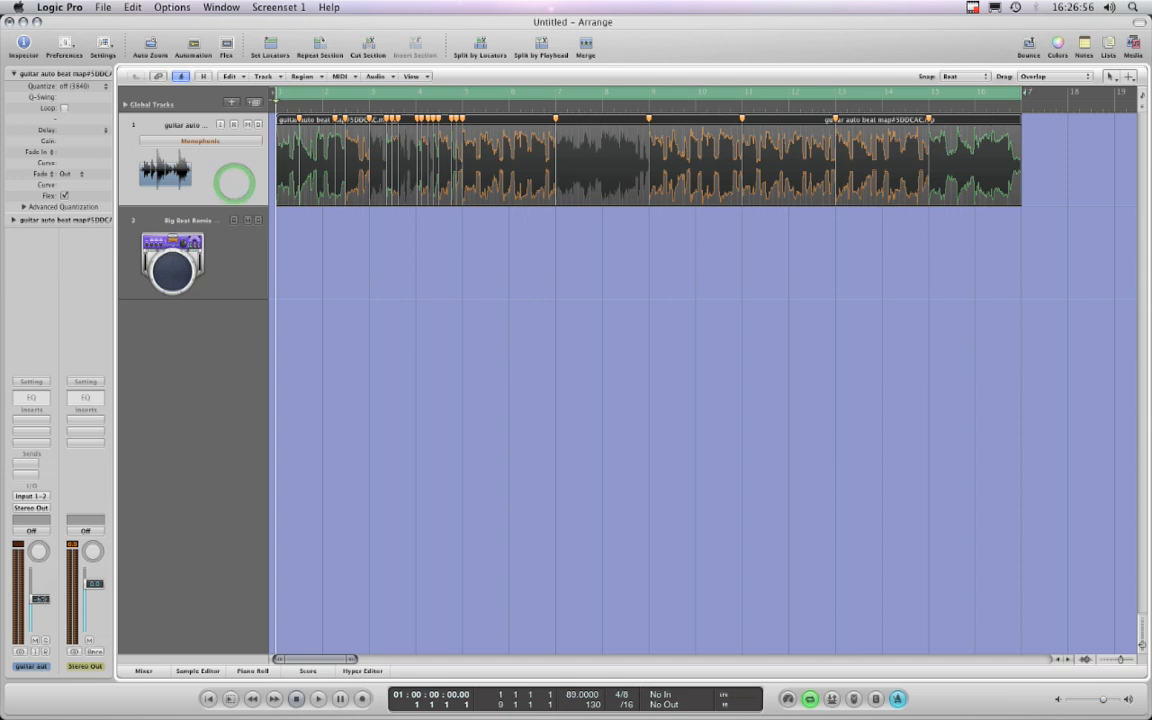
left_click(318, 699)
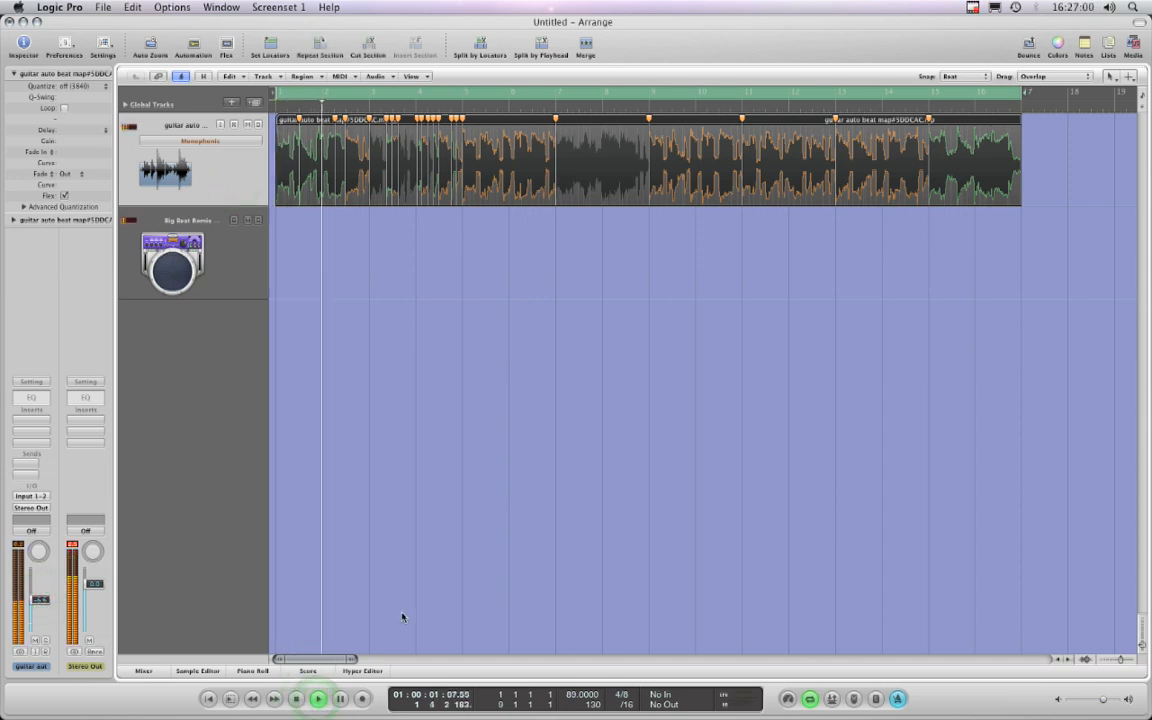
left_click(224, 278)
left_click(43, 592)
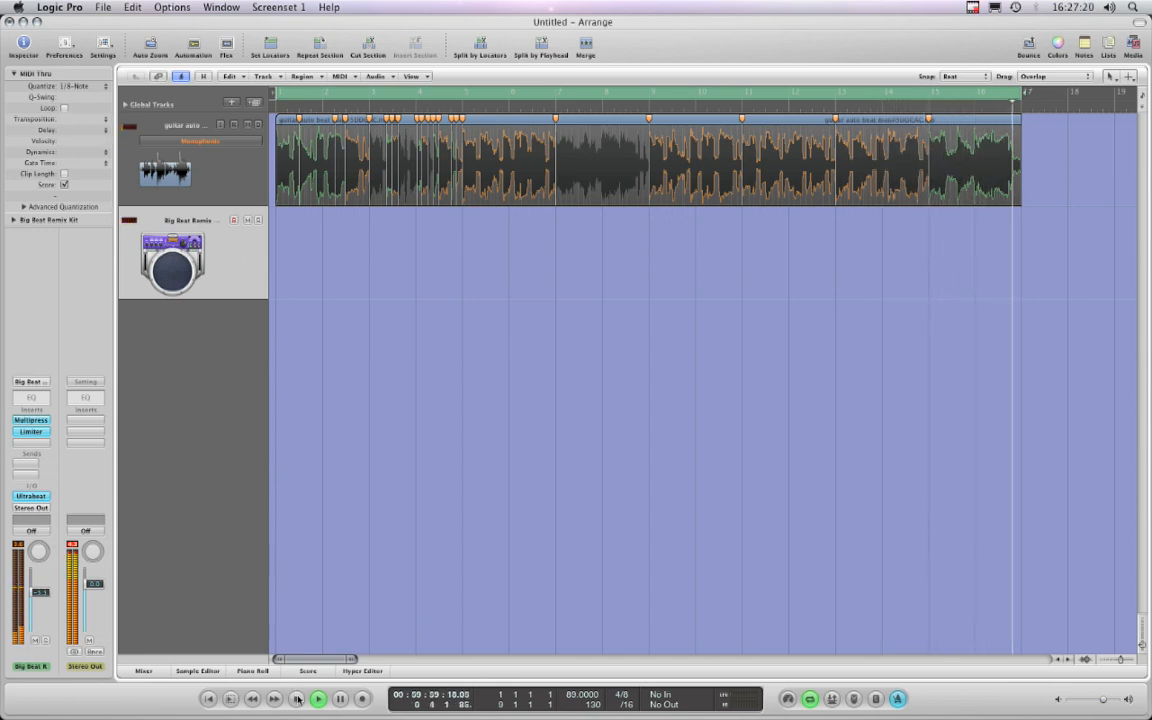
key("space")
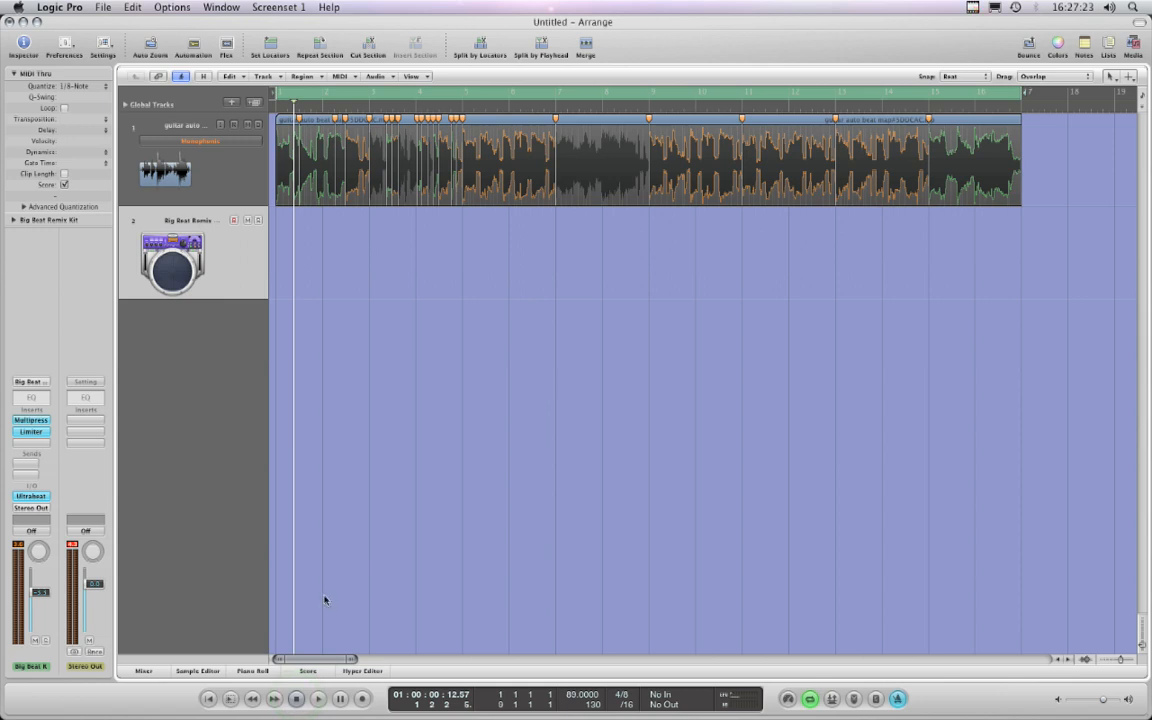